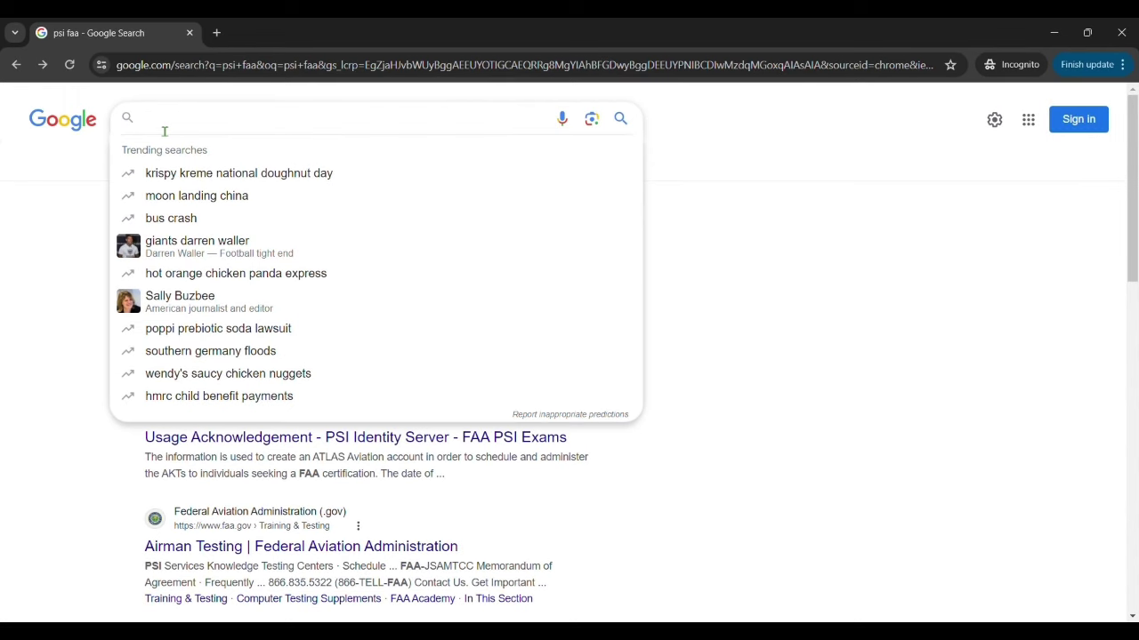
Step: Run a Google search for 'faa psi'
text(faa psi)
key(Return)
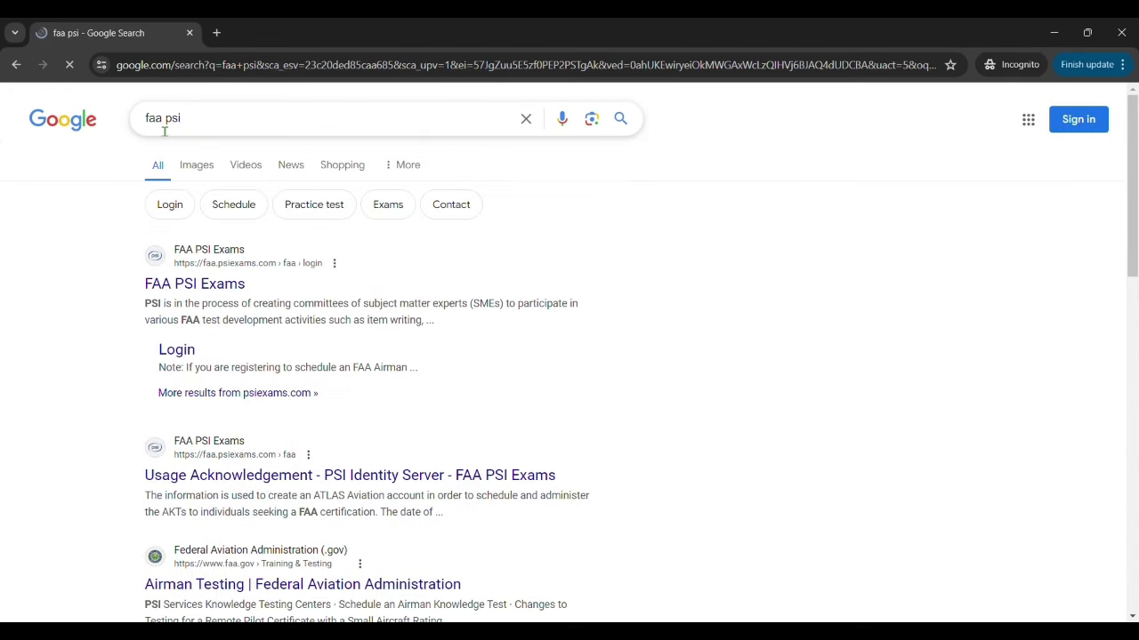
Step: Open the FAA PSI Exams login site and start creating a new account
click(177, 283)
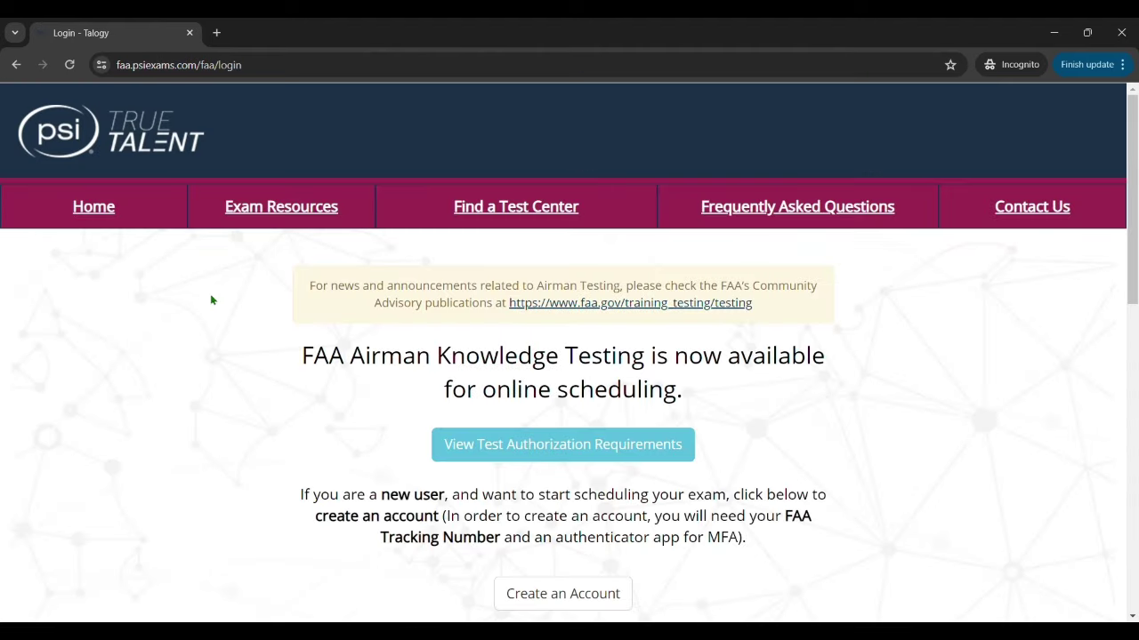
click(569, 603)
scroll(529, 498, down, 4)
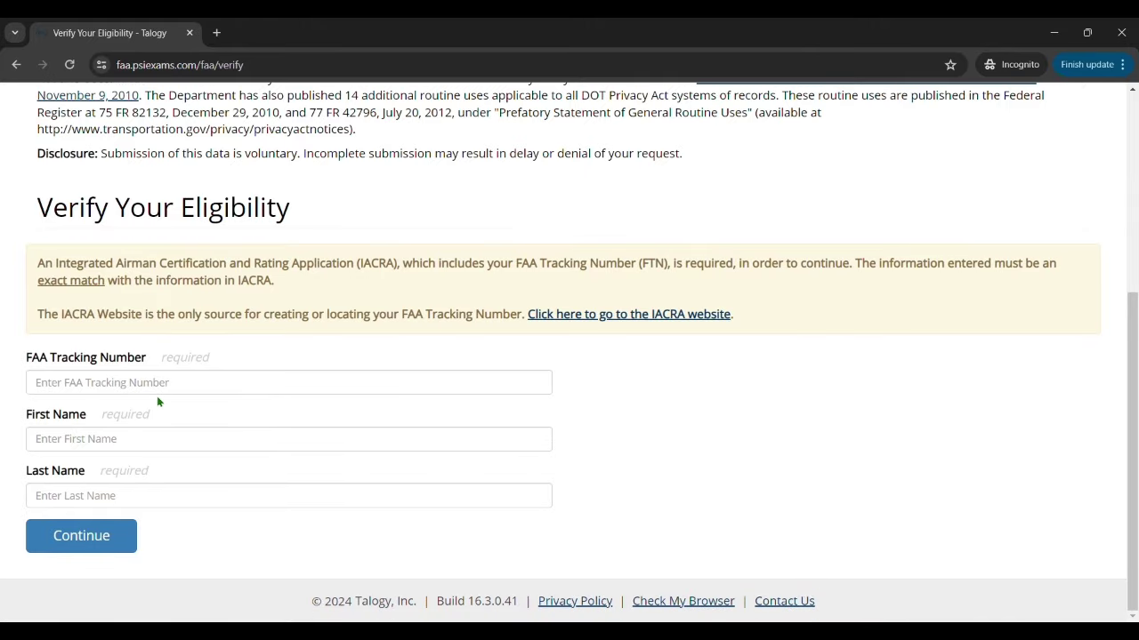
Step: Enter the FAA Tracking Number, first name and last name for eligibility verification
click(159, 391)
click(127, 448)
click(80, 499)
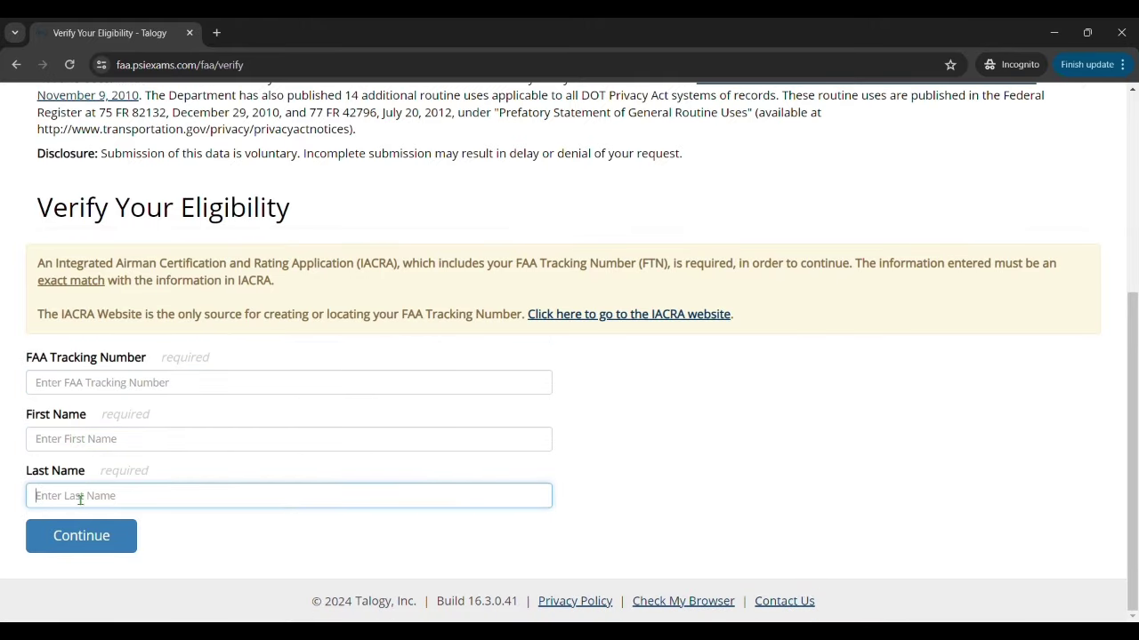
click(569, 519)
click(116, 445)
click(599, 456)
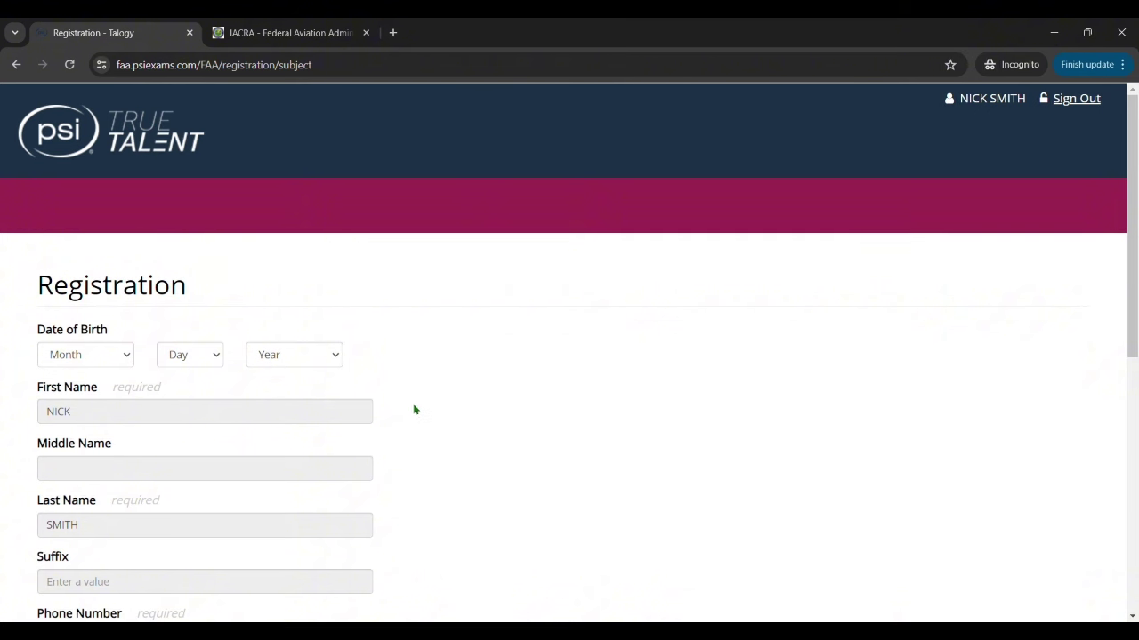
Step: Scroll through the Registration form to review its required fields
scroll(457, 457, down, 2)
scroll(455, 455, down, 4)
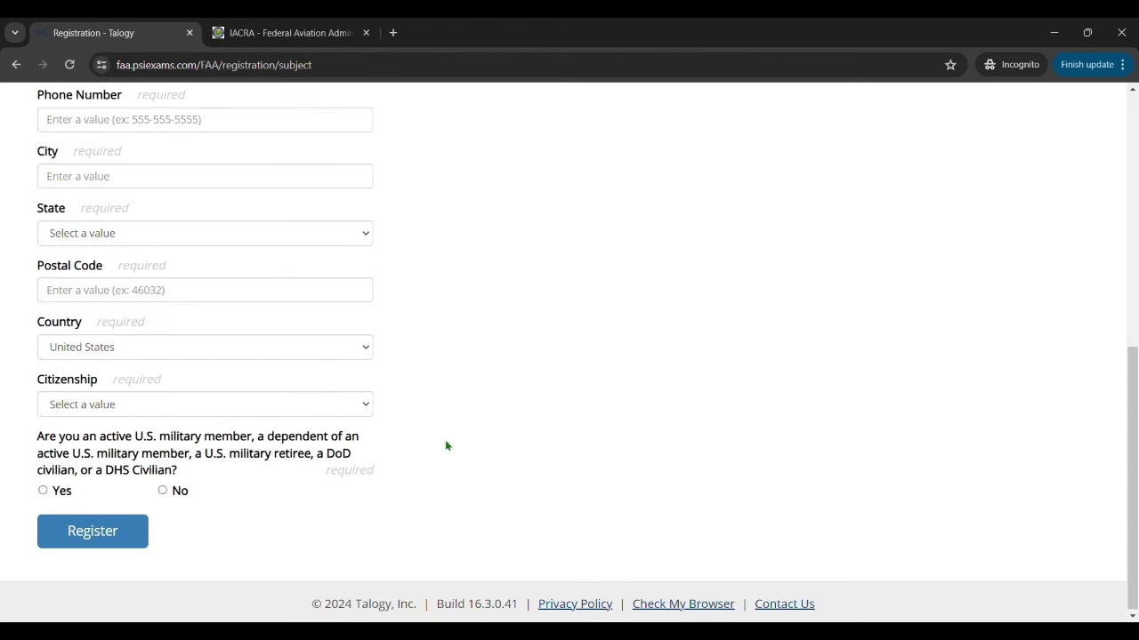
scroll(378, 339, up, 4)
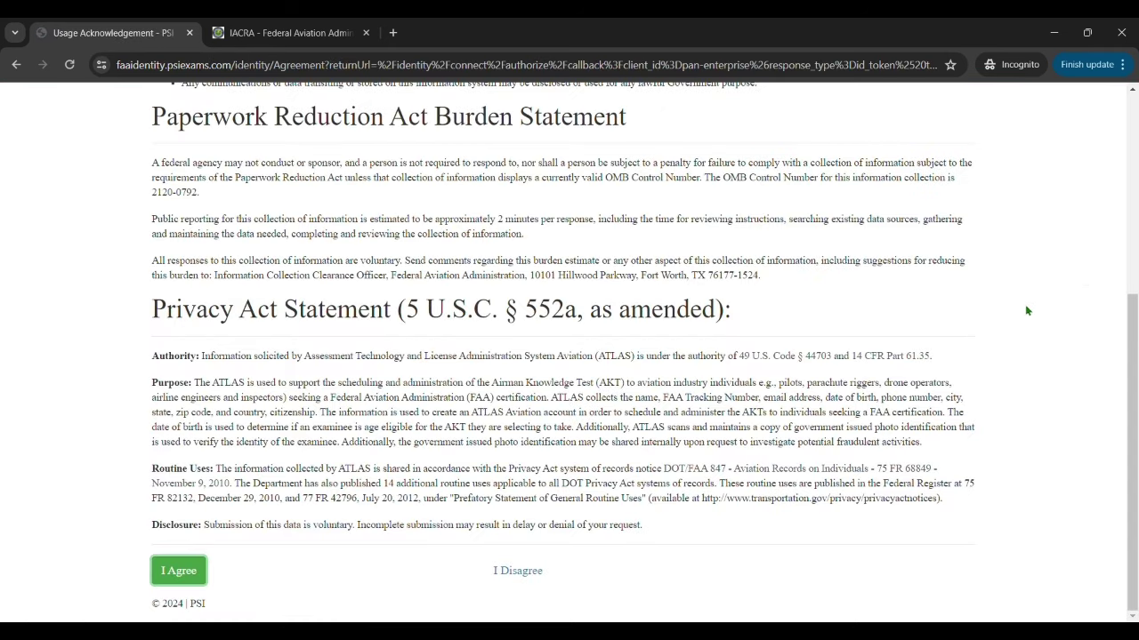
scroll(412, 472, up, 4)
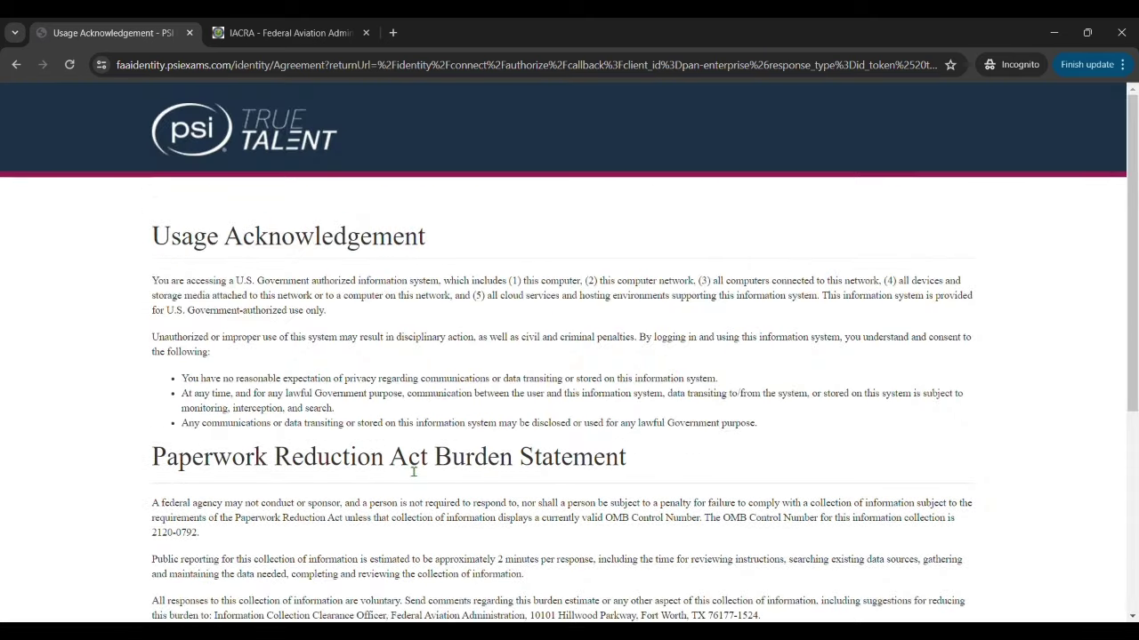
scroll(414, 467, down, 4)
Step: Accept the usage acknowledgement terms and begin entering the account e-mail address
click(195, 576)
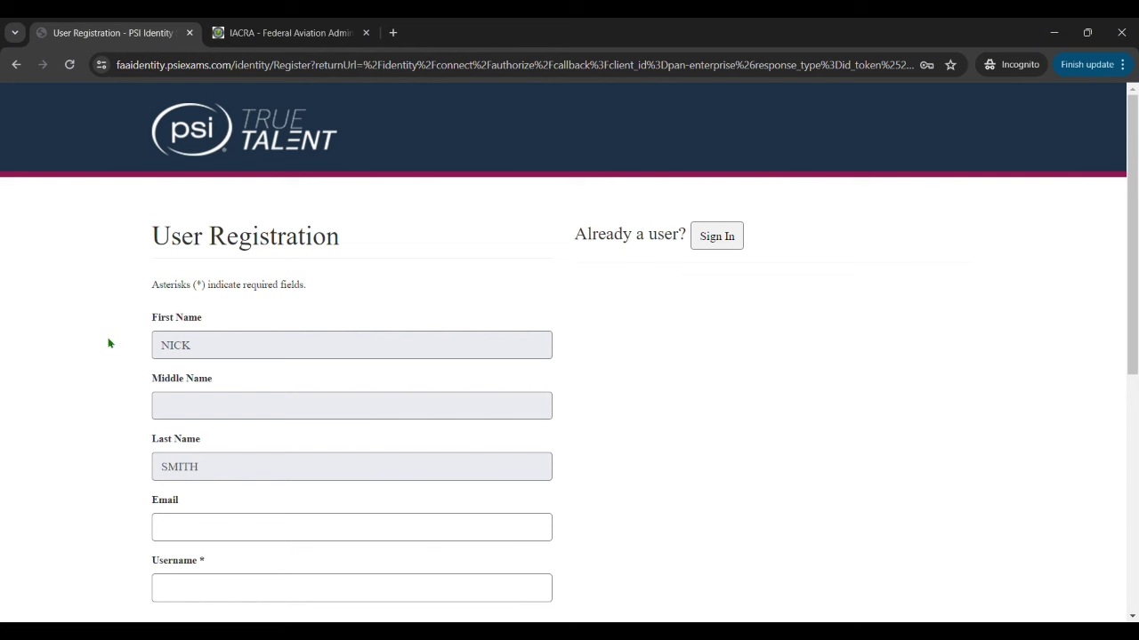
scroll(653, 477, down, 2)
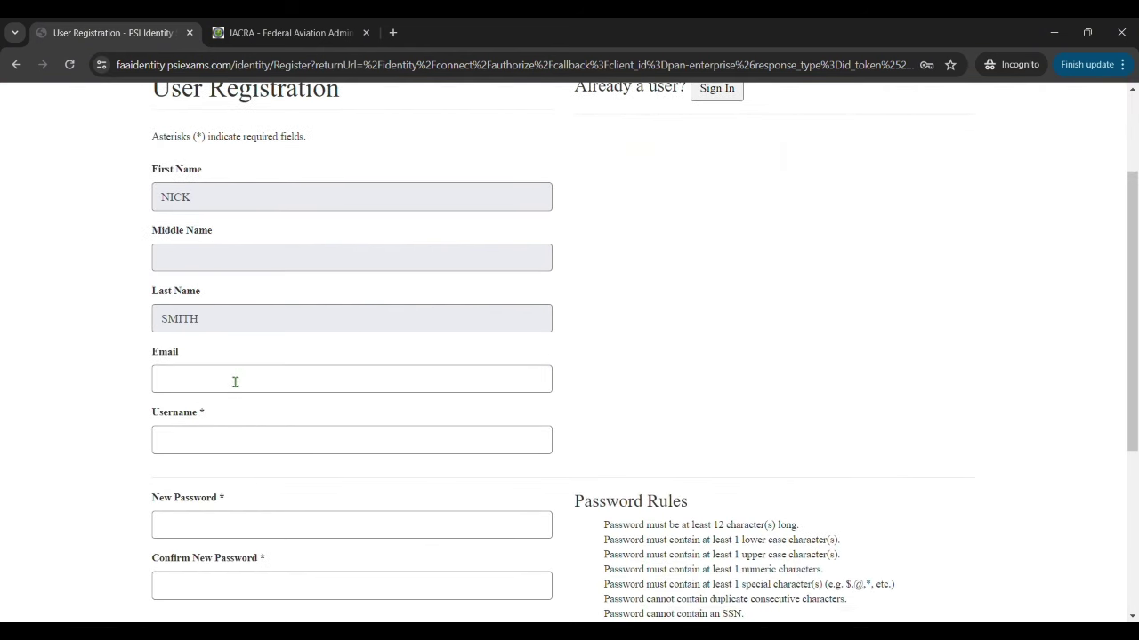
click(235, 381)
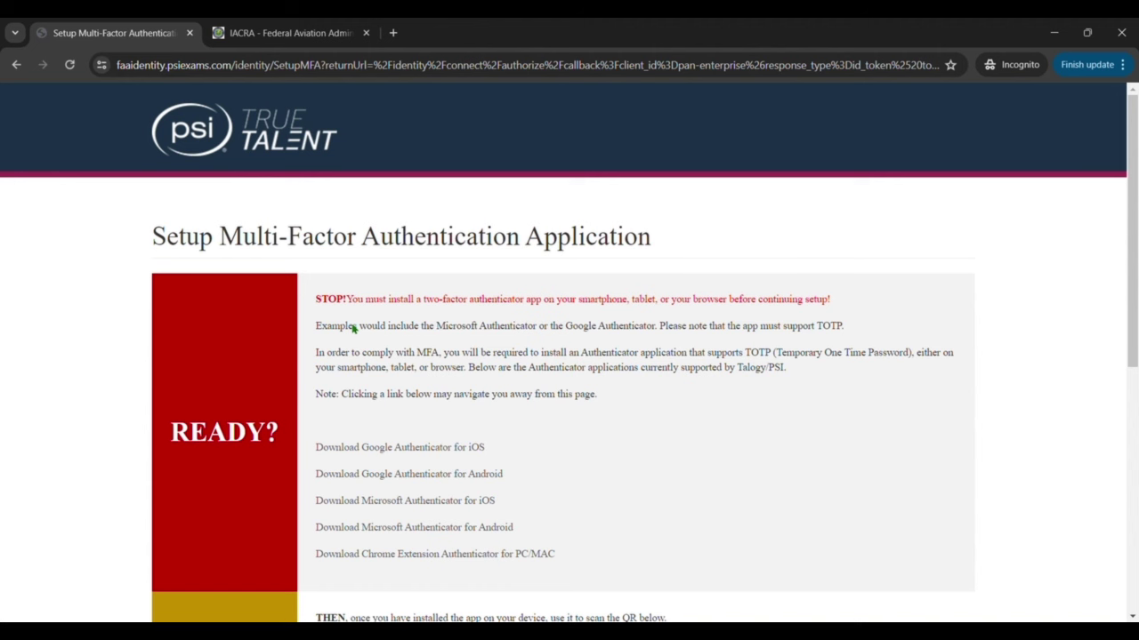
Step: Scroll the multi-factor setup page down to the QR code and back up
scroll(495, 306, down, 5)
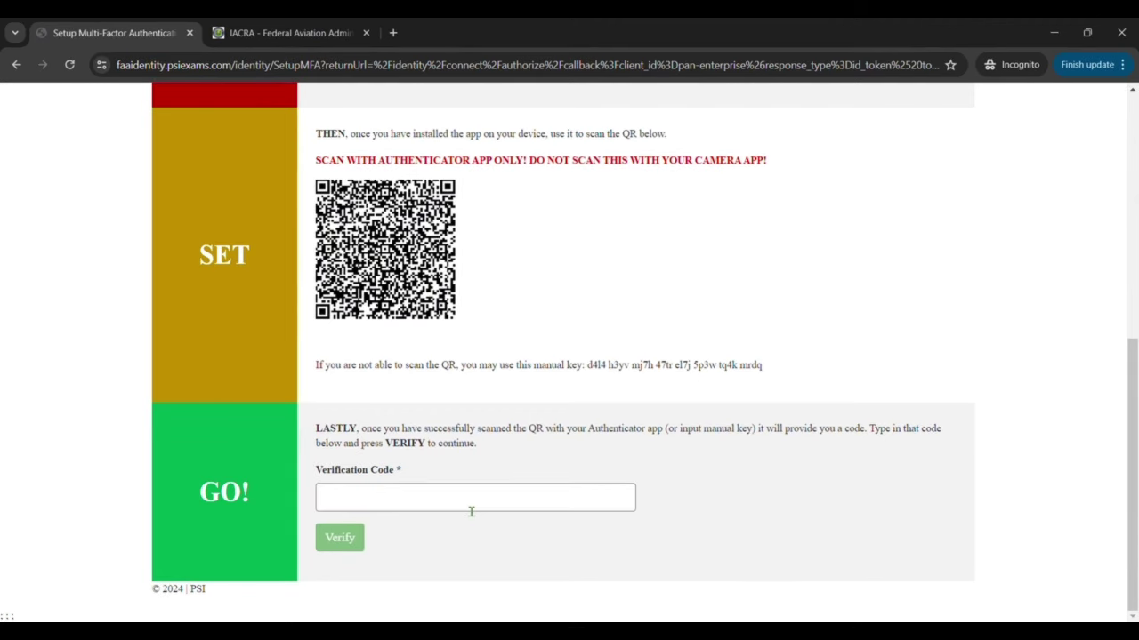
scroll(739, 468, up, 5)
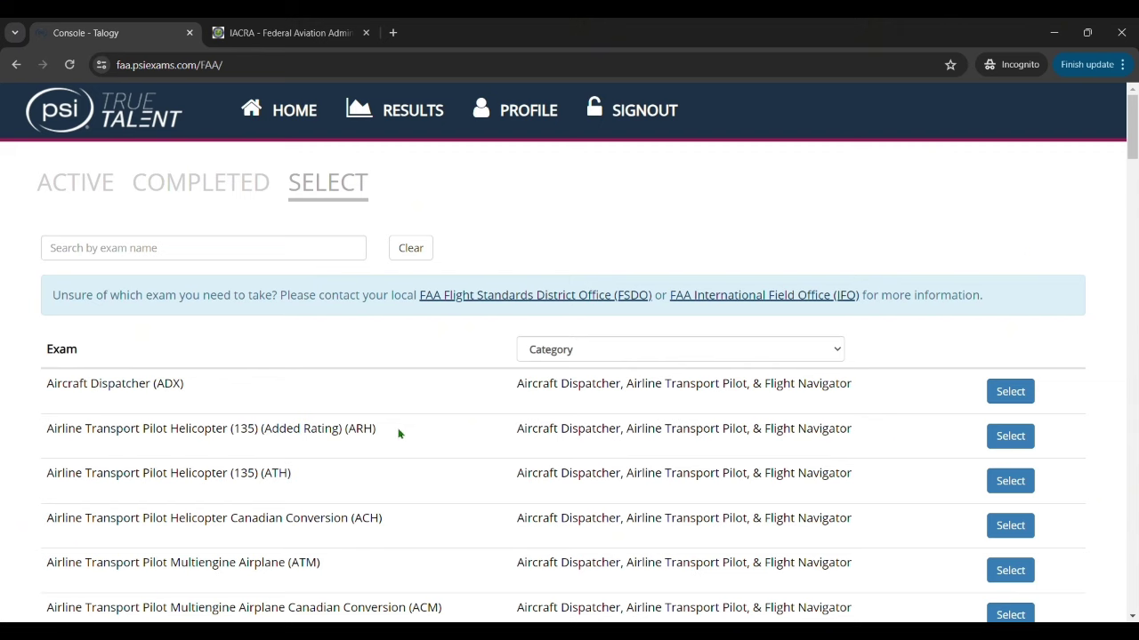
Step: Locate the Private Pilot Airplane (PAR) exam by searching the exam list for 'private'
scroll(394, 431, down, 2)
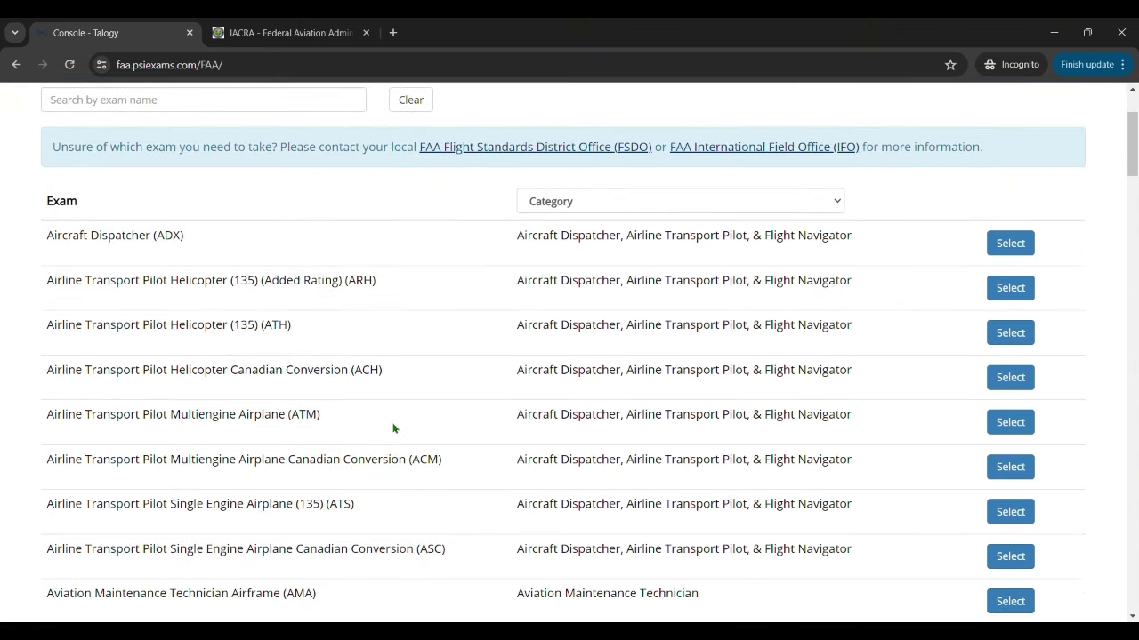
scroll(391, 431, down, 3)
scroll(360, 454, down, 2)
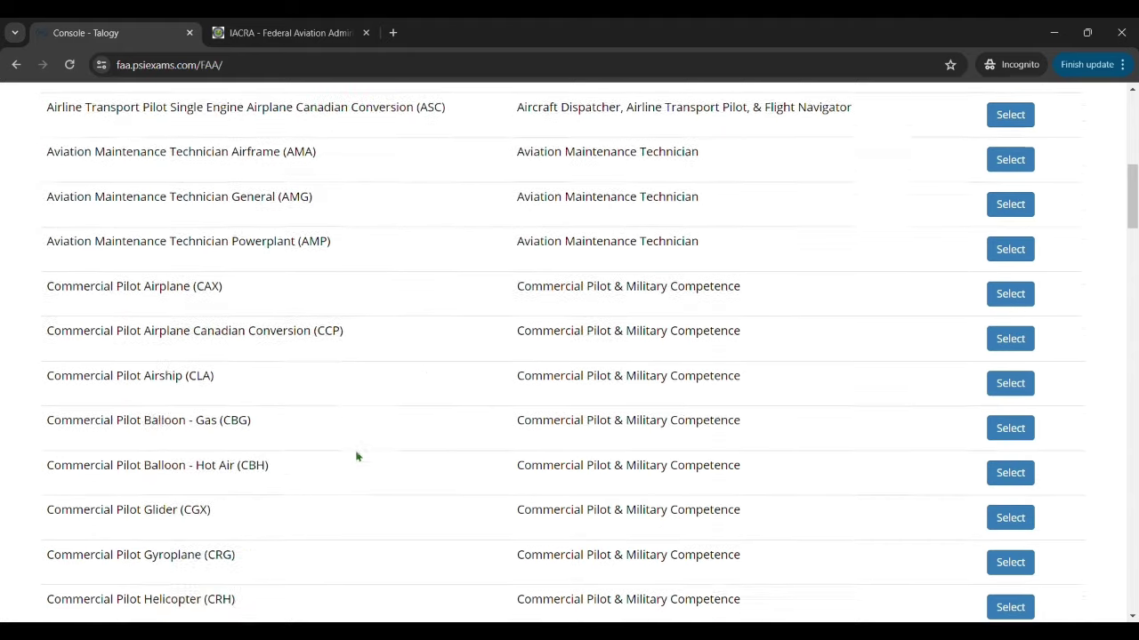
scroll(356, 458, down, 2)
scroll(415, 516, down, 3)
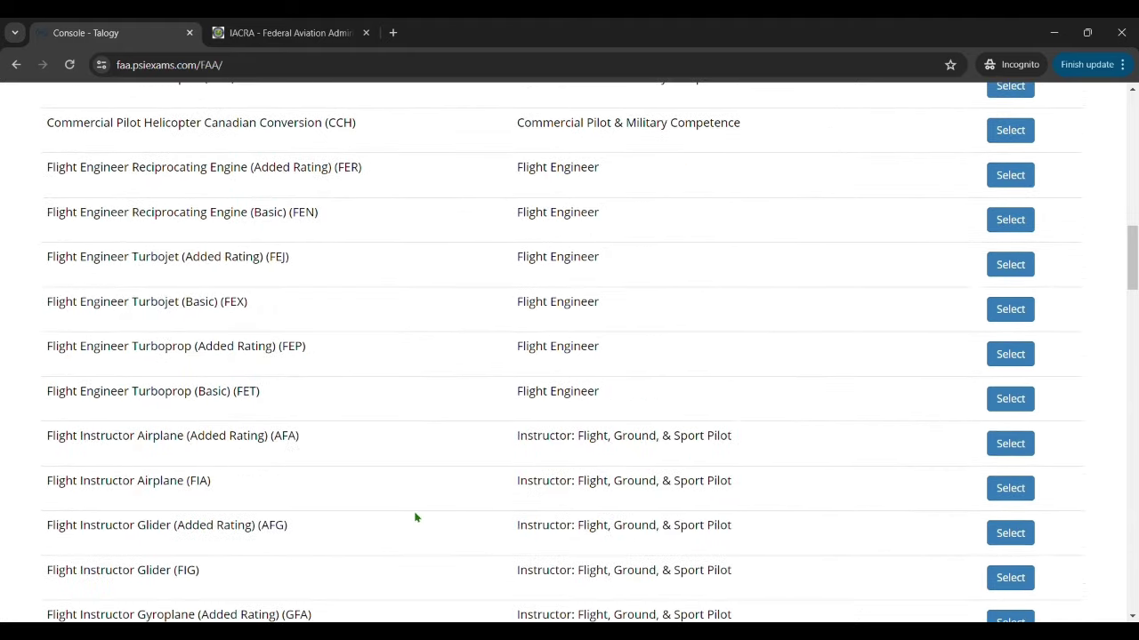
scroll(413, 516, down, 3)
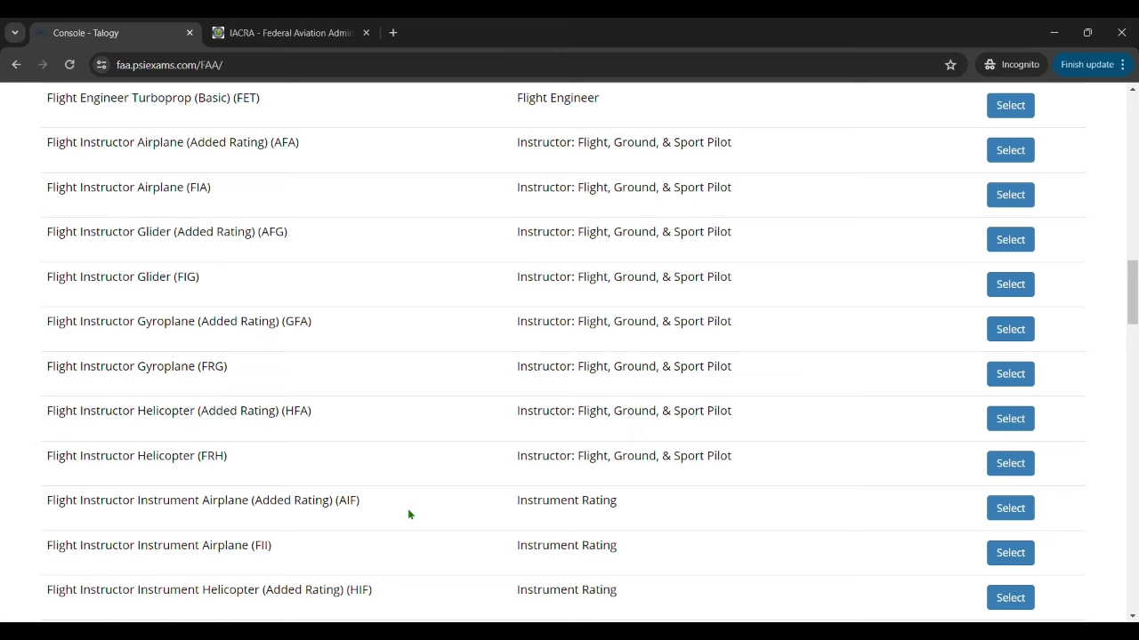
key(ctrl+f)
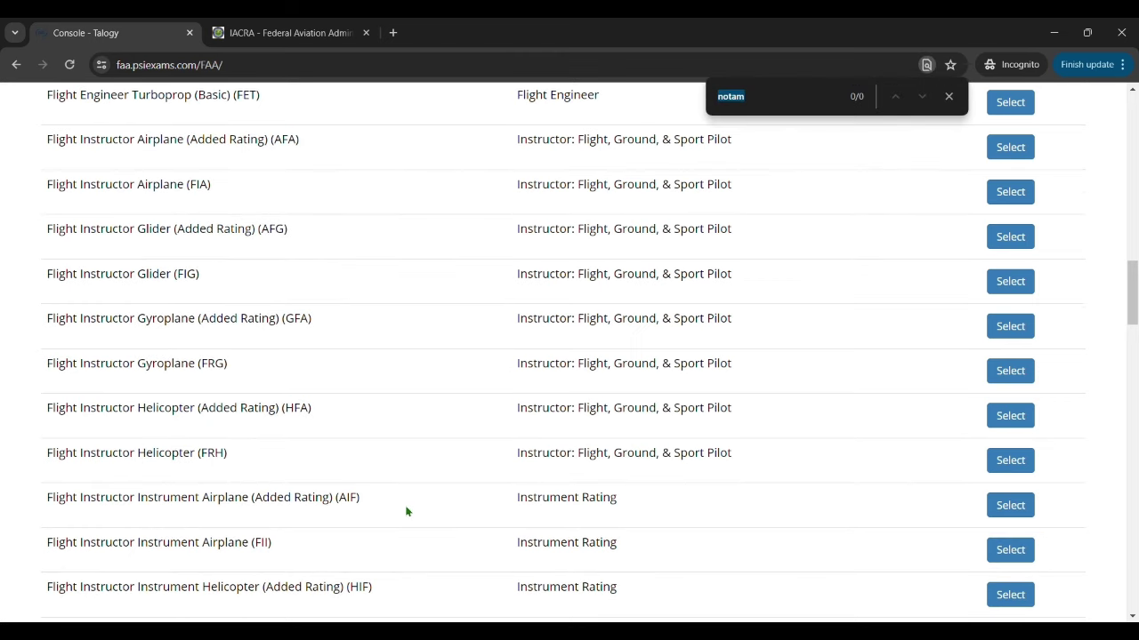
text(private)
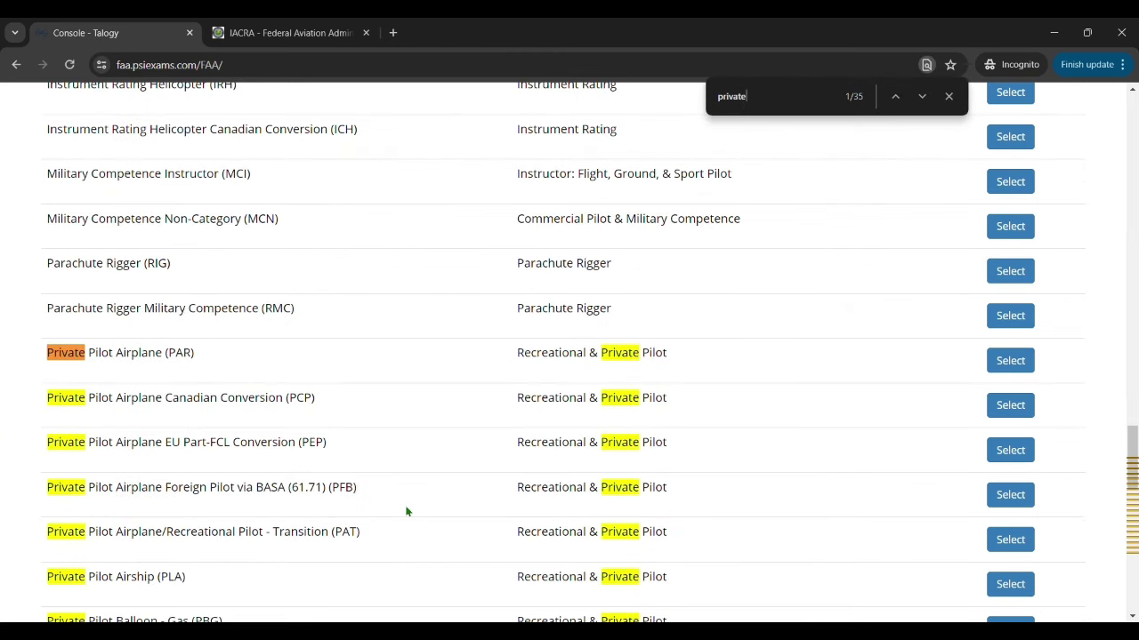
click(947, 98)
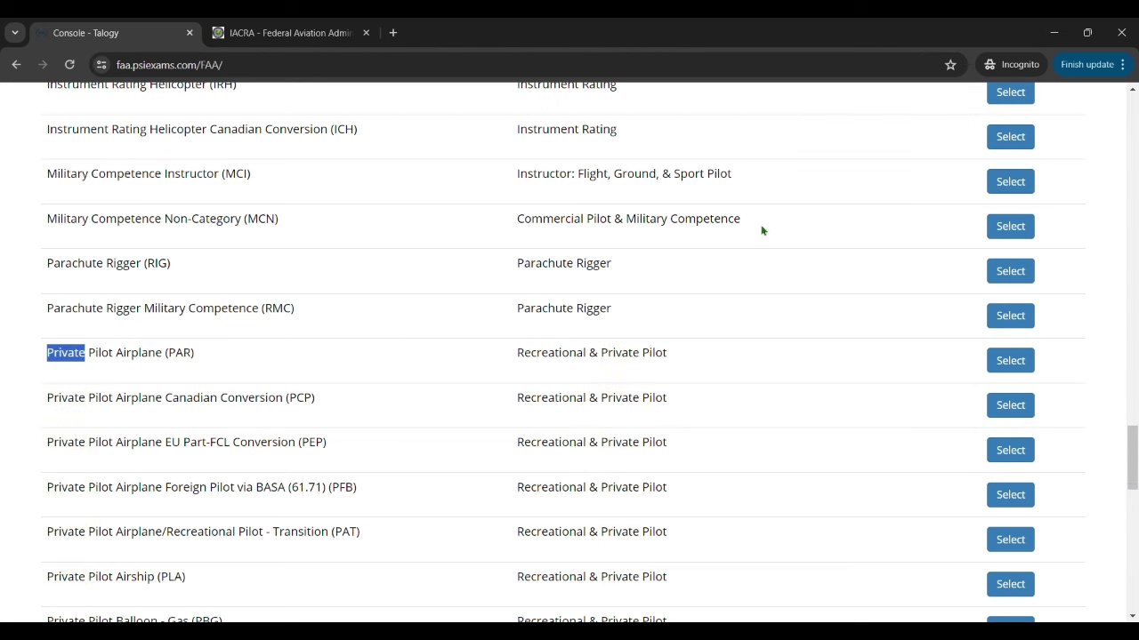
Step: Select Private Pilot Airplane (PAR), submit it, and confirm the choice with Yes
click(1030, 367)
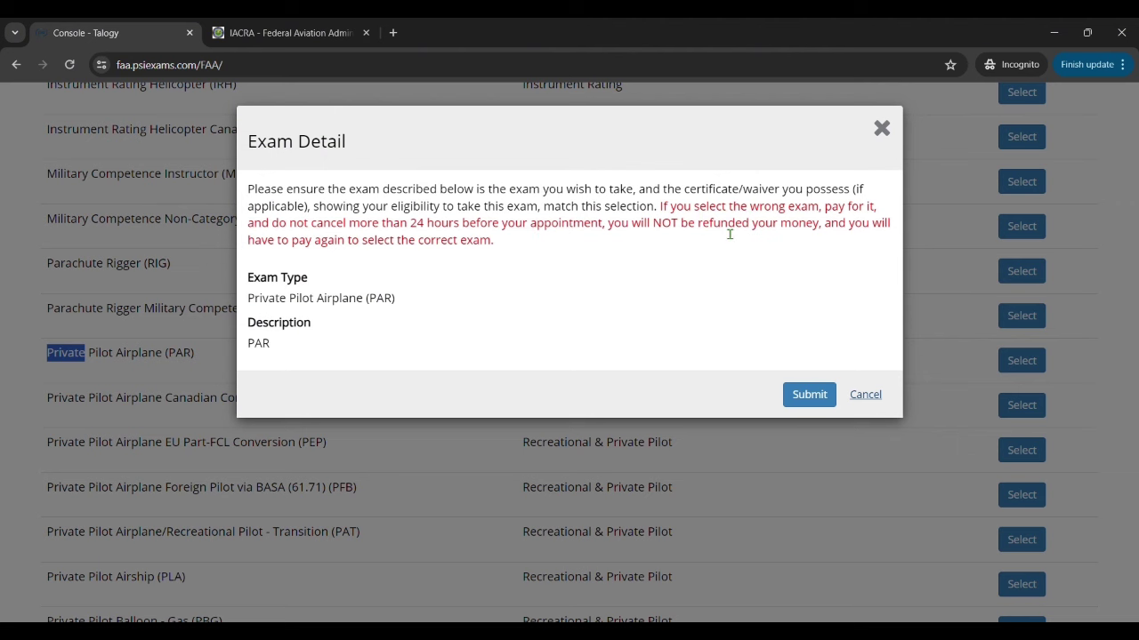
click(806, 398)
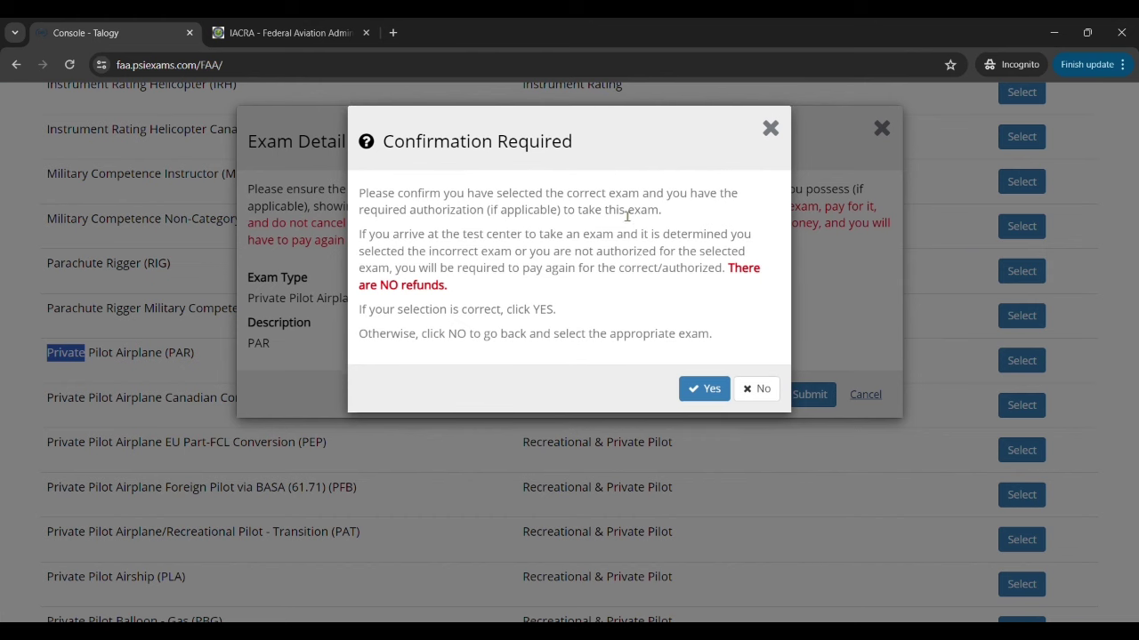
click(708, 389)
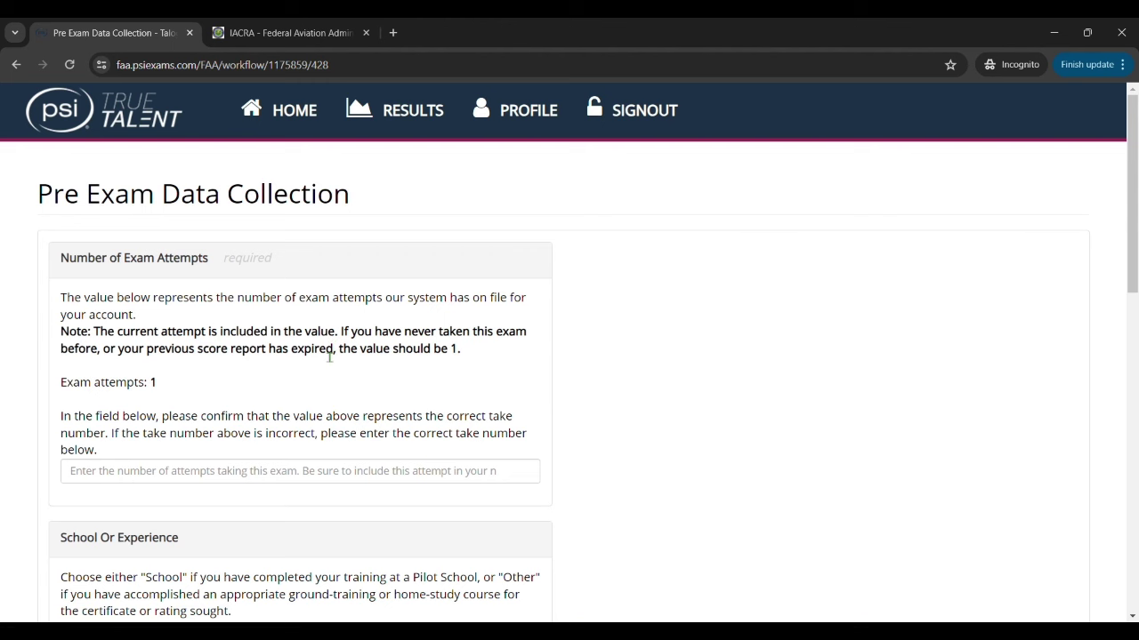
Step: Enter 1 exam attempt and choose Other as the training source
scroll(329, 357, down, 1)
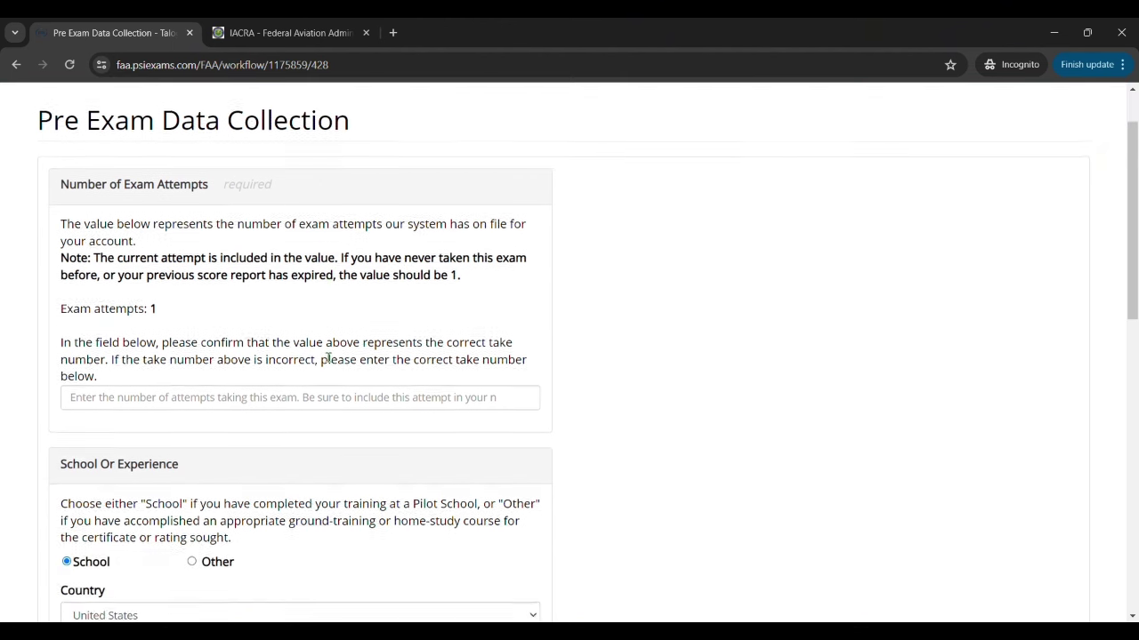
click(275, 401)
text(1)
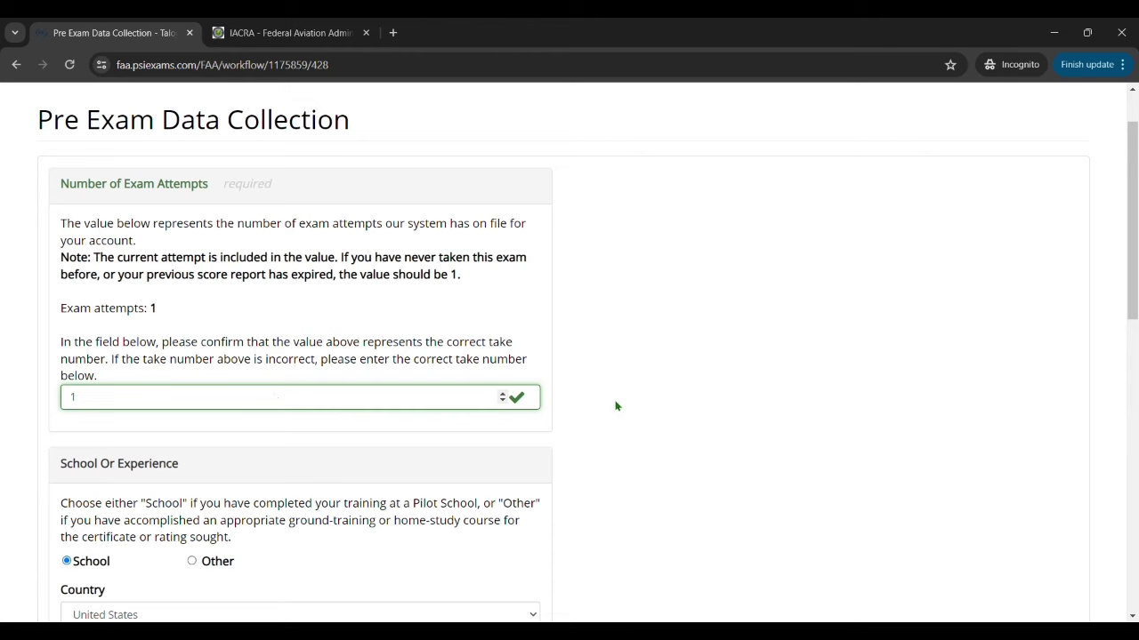
scroll(615, 403, down, 1)
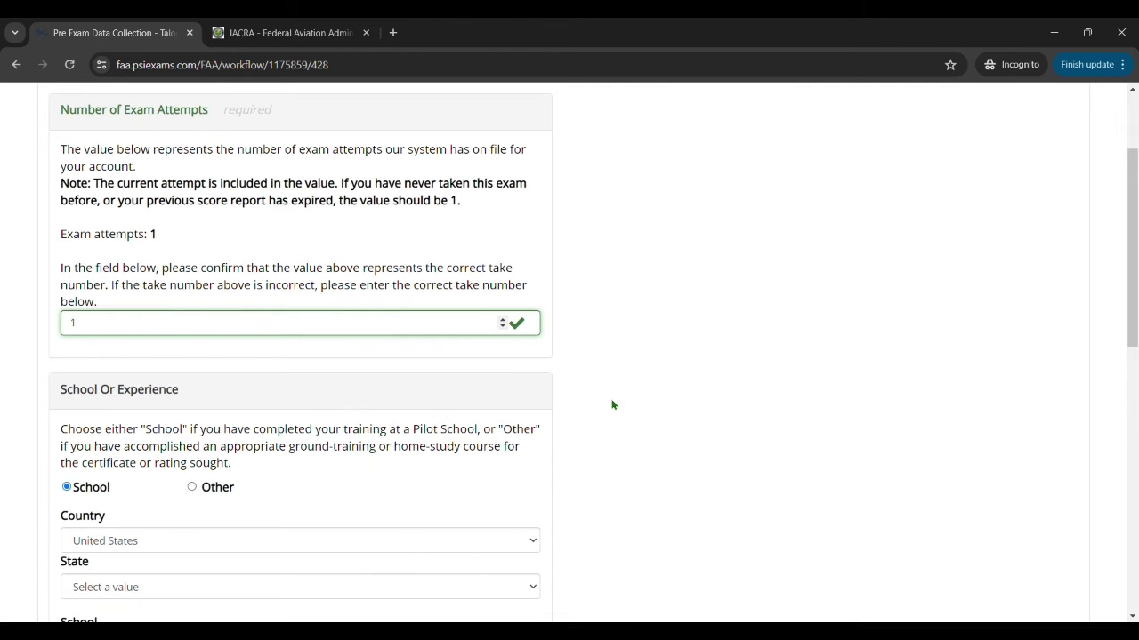
scroll(612, 405, down, 2)
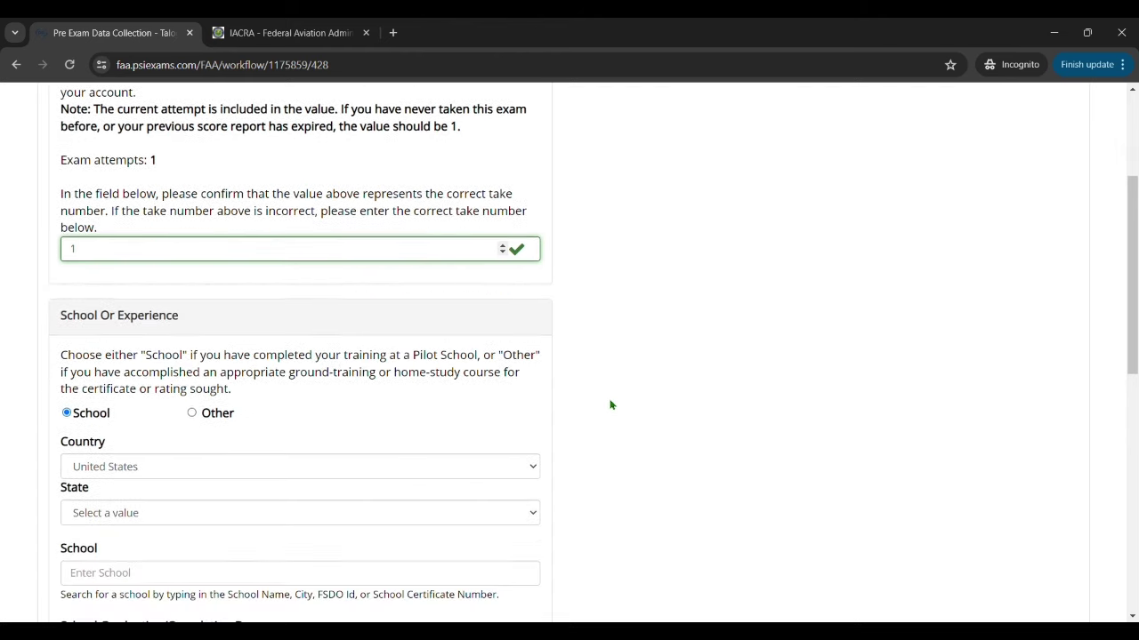
scroll(610, 404, down, 2)
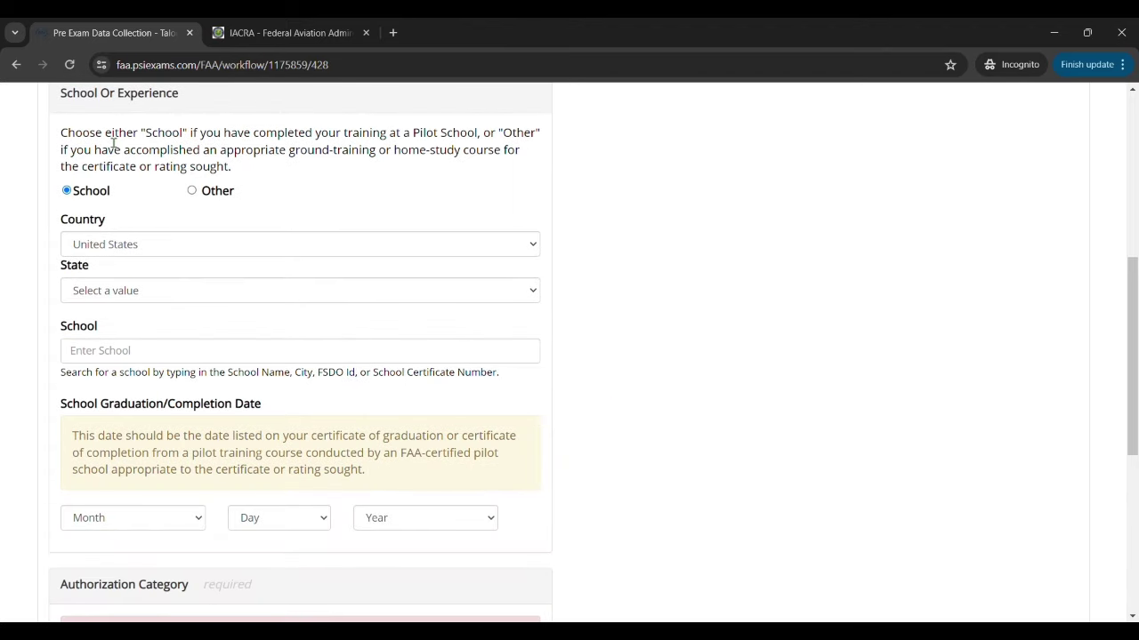
drag(61, 134, 518, 165)
click(510, 139)
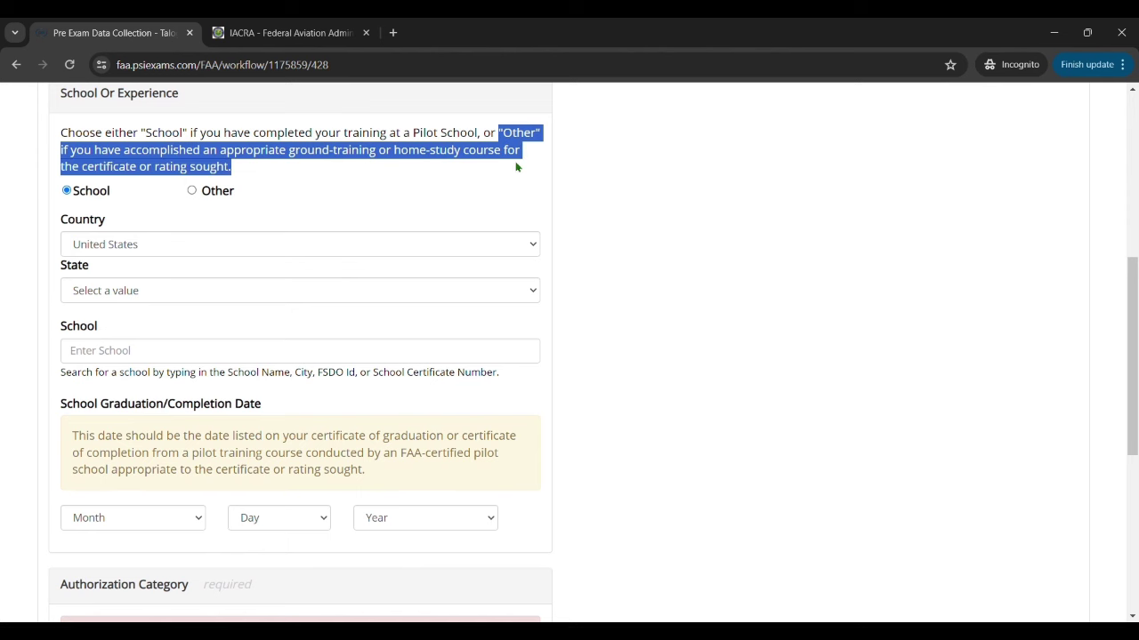
click(193, 192)
click(597, 194)
Step: Set the authorization category to Other Statement or Endorsement of Eligibility and submit the form
scroll(595, 204, down, 1)
scroll(595, 207, down, 1)
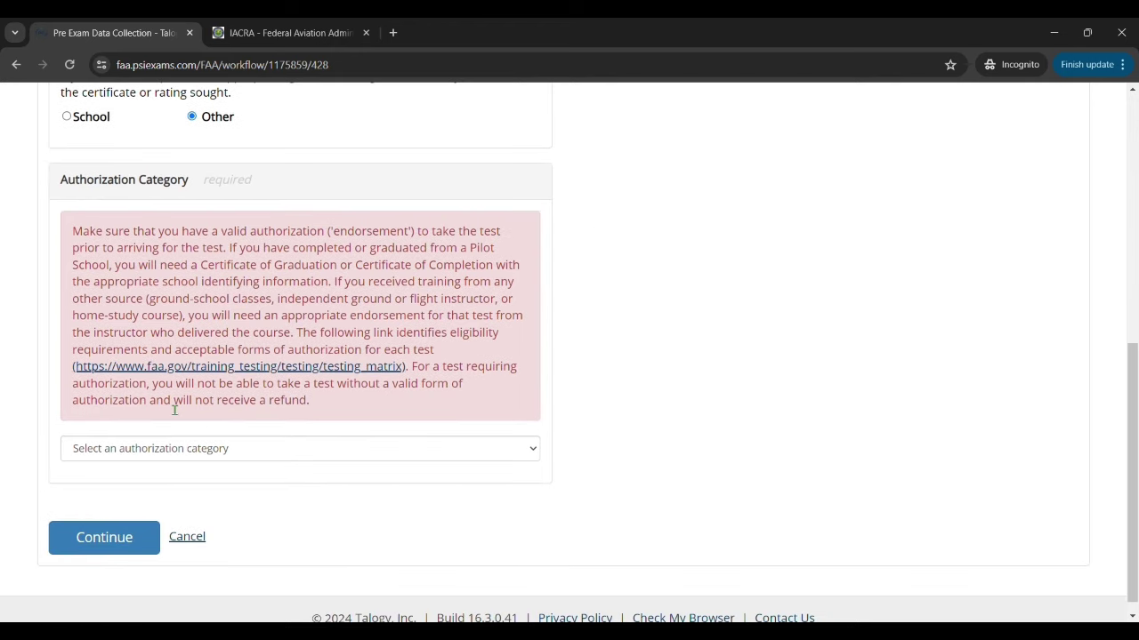
click(243, 452)
click(578, 367)
drag(73, 233, 505, 334)
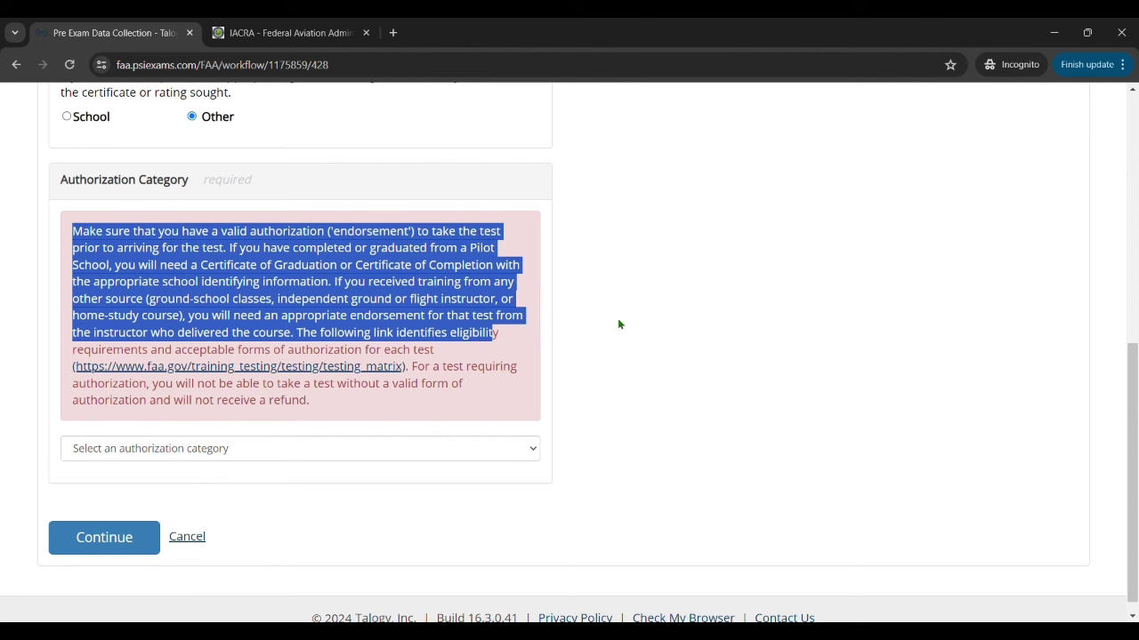
click(557, 323)
drag(189, 317, 300, 346)
click(594, 373)
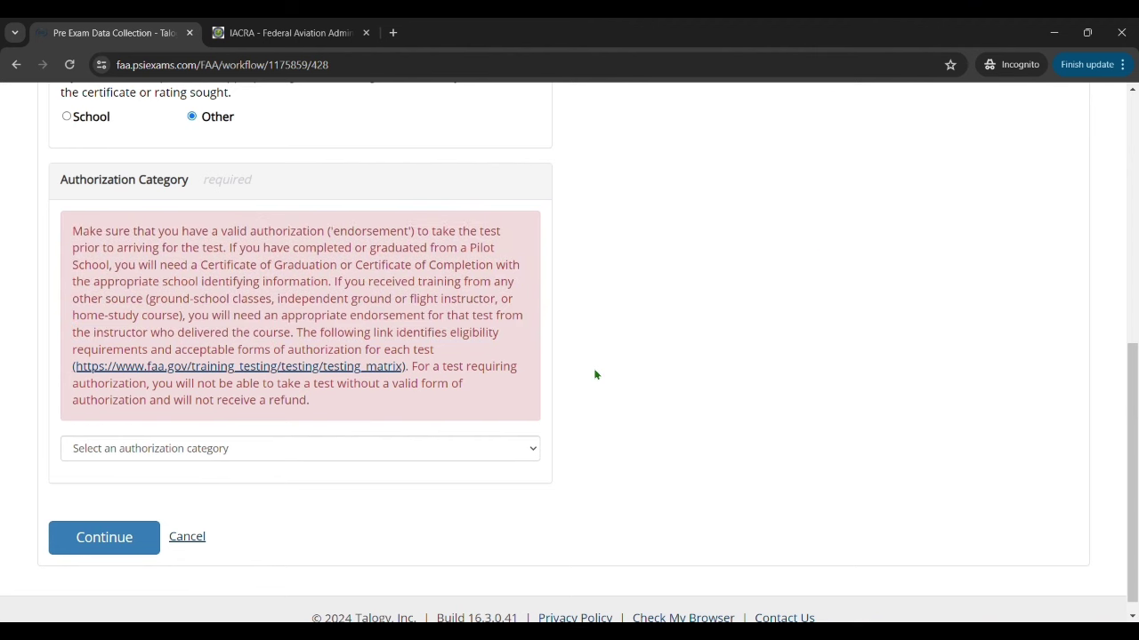
click(371, 449)
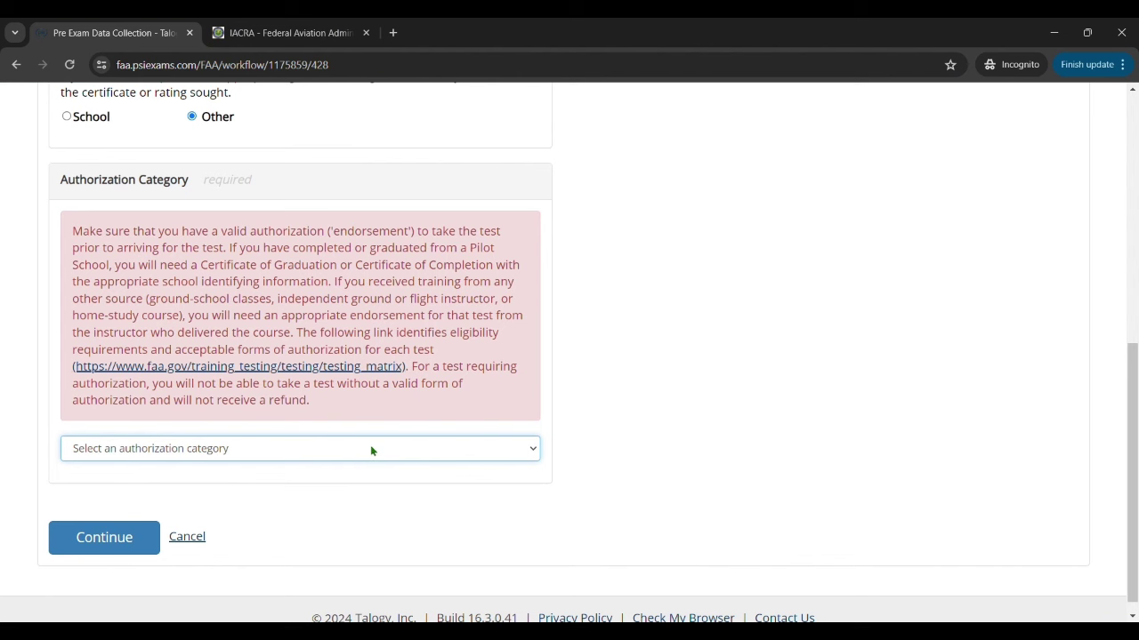
click(238, 506)
click(134, 538)
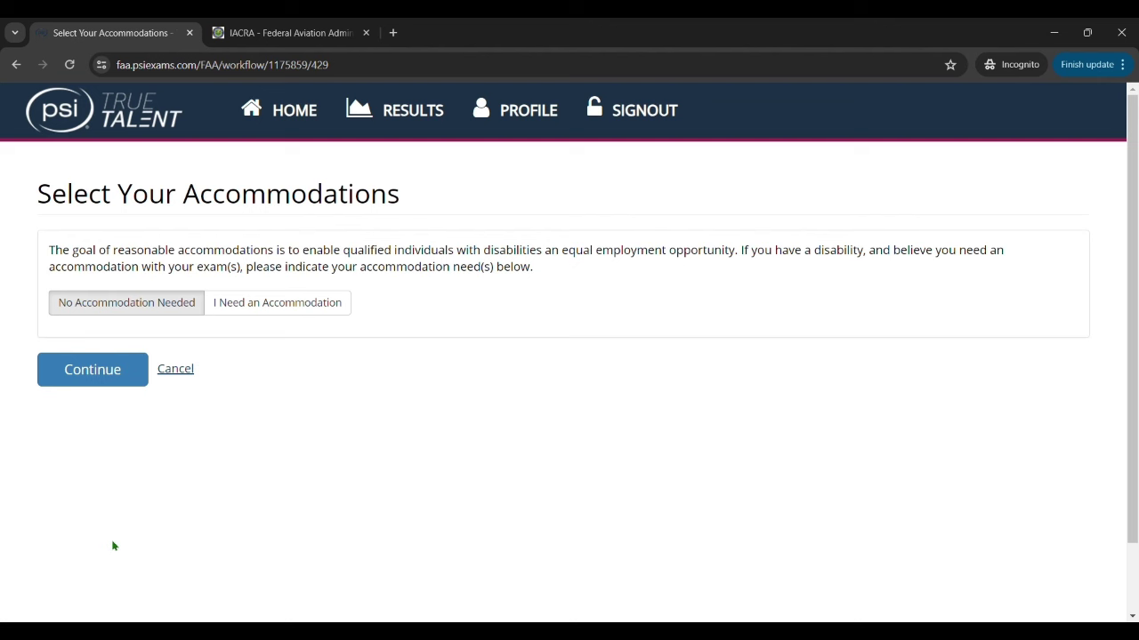
Step: Choose No Accommodation Needed and confirm it in the confirmation dialog
drag(50, 257, 723, 277)
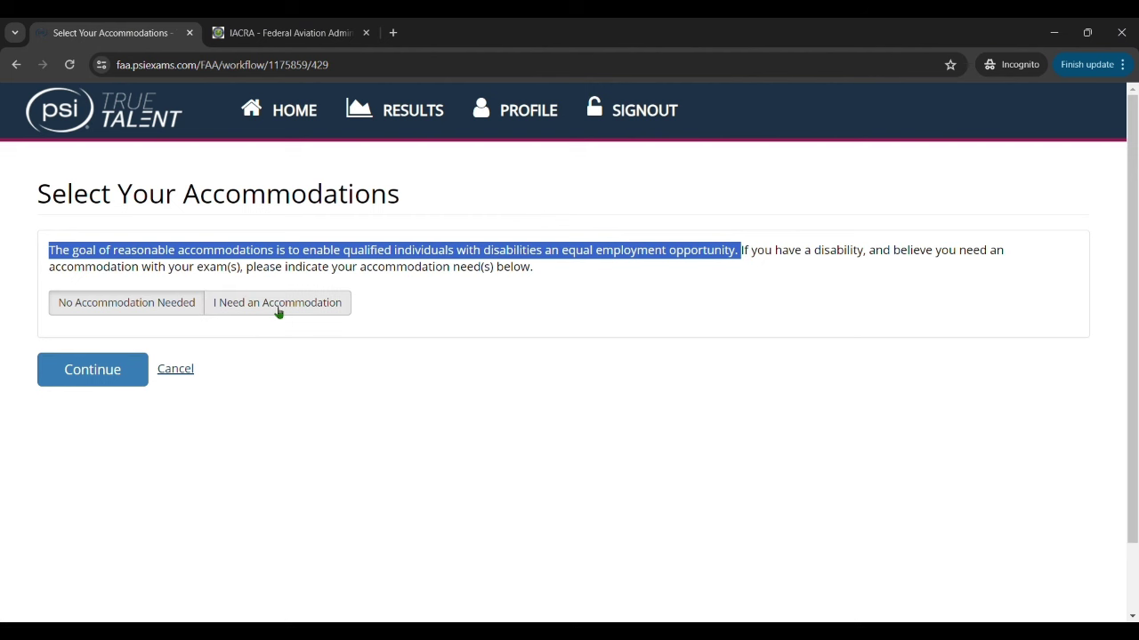
click(117, 369)
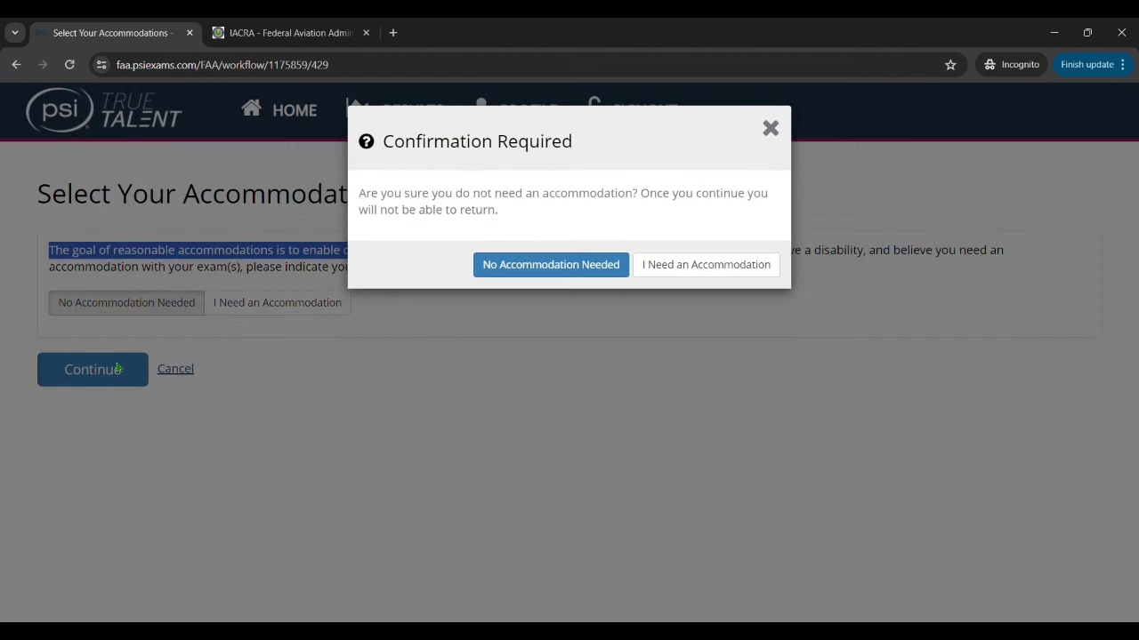
click(543, 267)
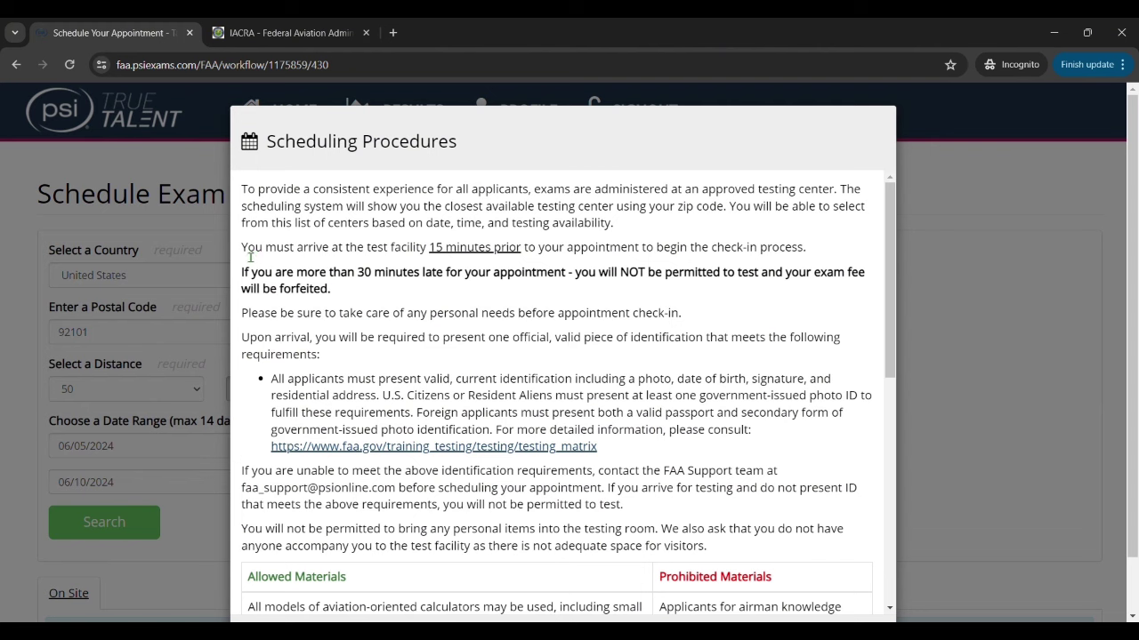
Step: Review the arrival-time and ID requirements in the Scheduling Procedures notice
drag(242, 253, 533, 252)
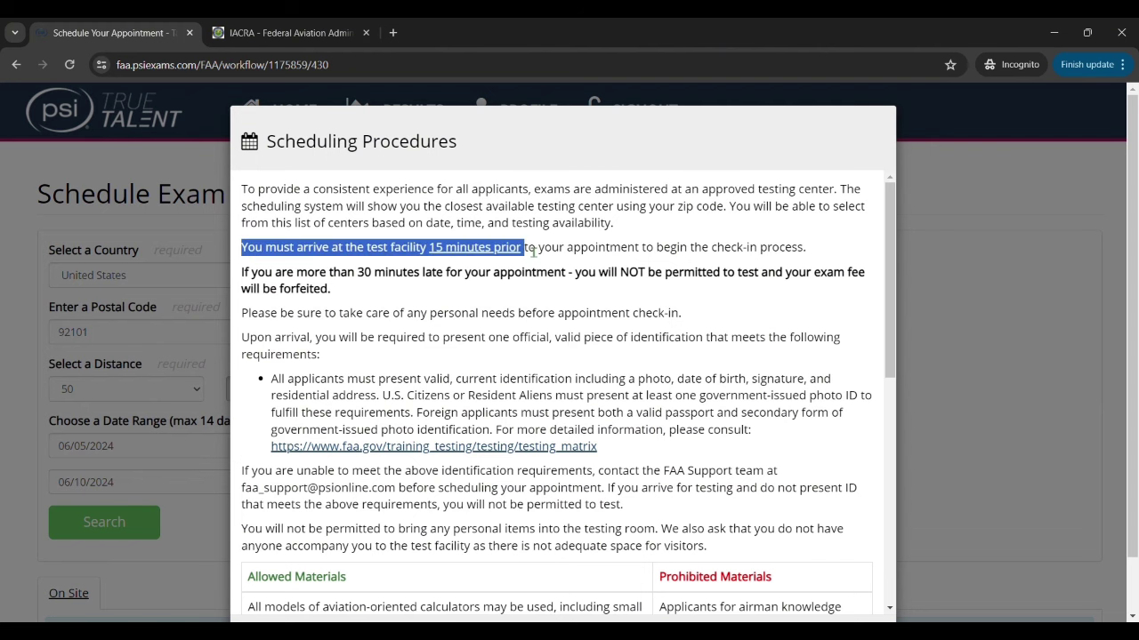
drag(249, 276, 698, 297)
click(667, 328)
scroll(669, 331, down, 1)
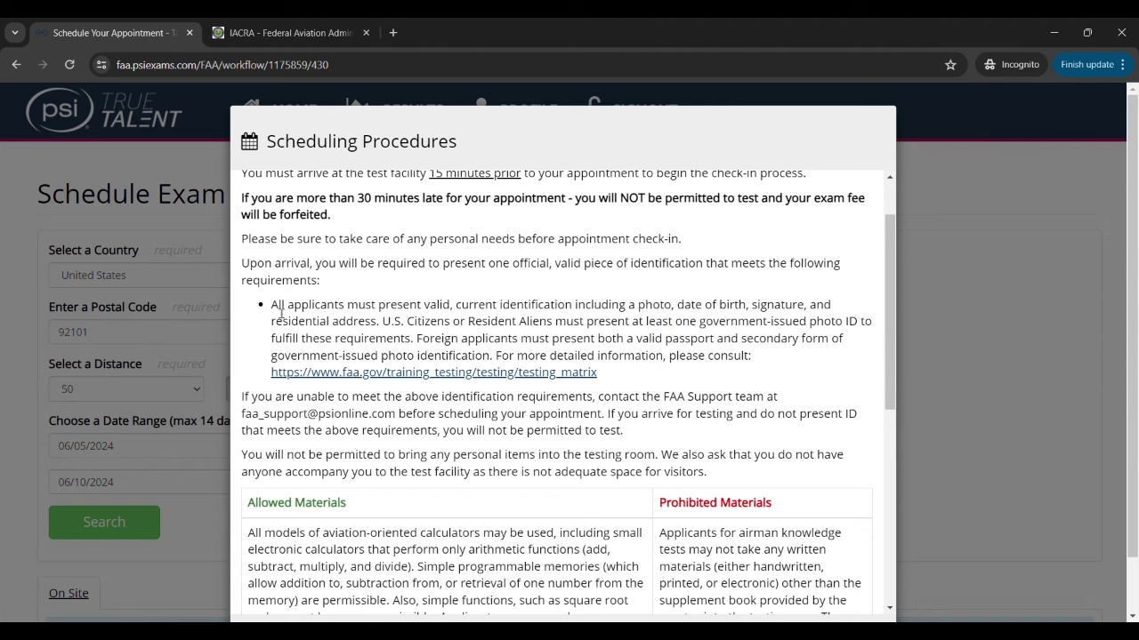
mouse_move(271, 311)
mouse_down()
mouse_move(738, 308)
mouse_move(867, 322)
mouse_move(866, 336)
mouse_up()
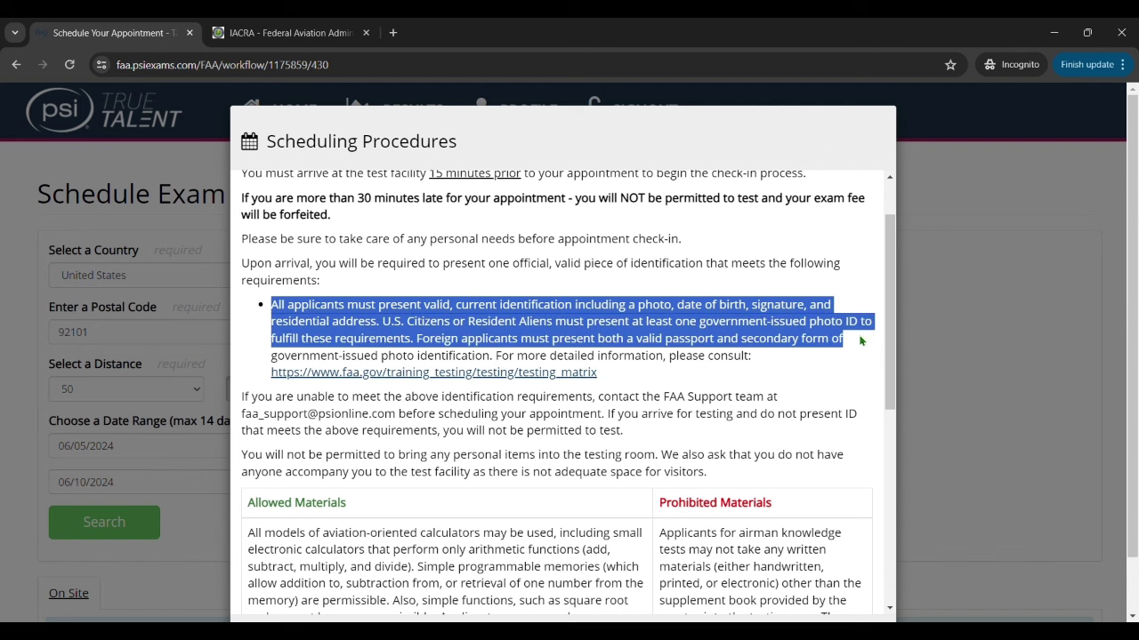
drag(839, 348, 816, 372)
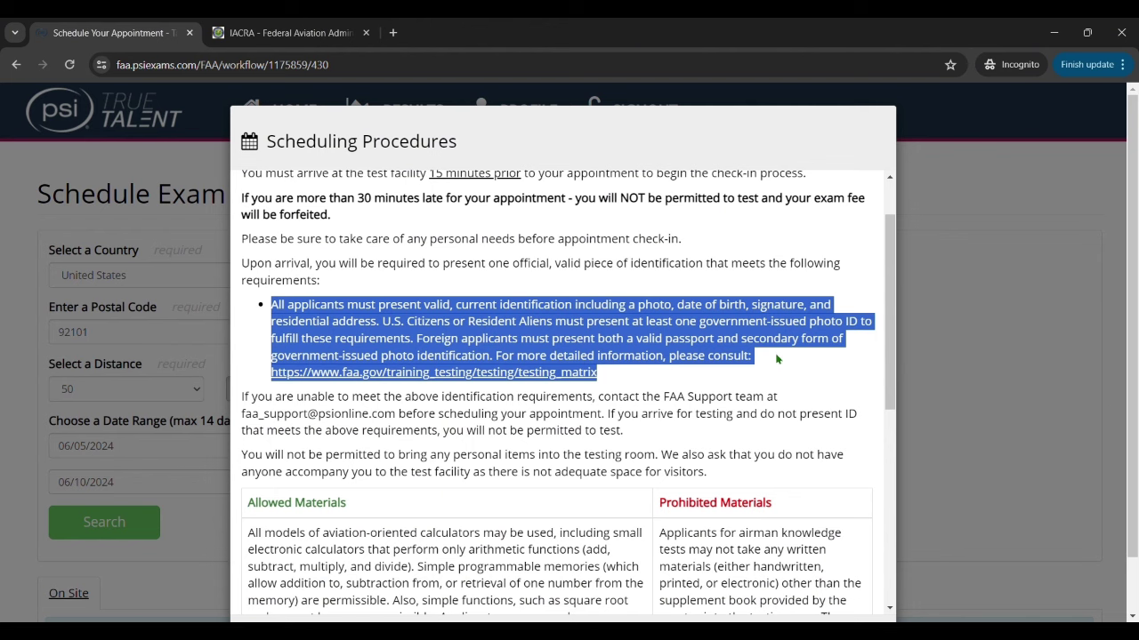
click(778, 359)
Step: Review the calculator and testing-policy rules, then set the postal code to 92111
scroll(576, 370, down, 3)
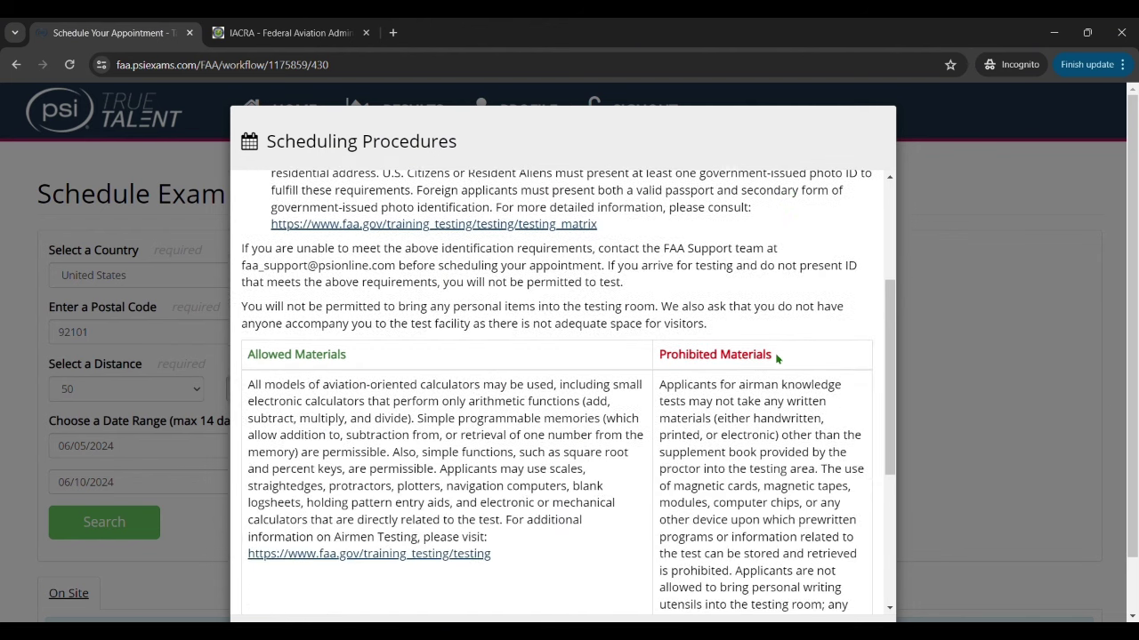
scroll(576, 370, down, 2)
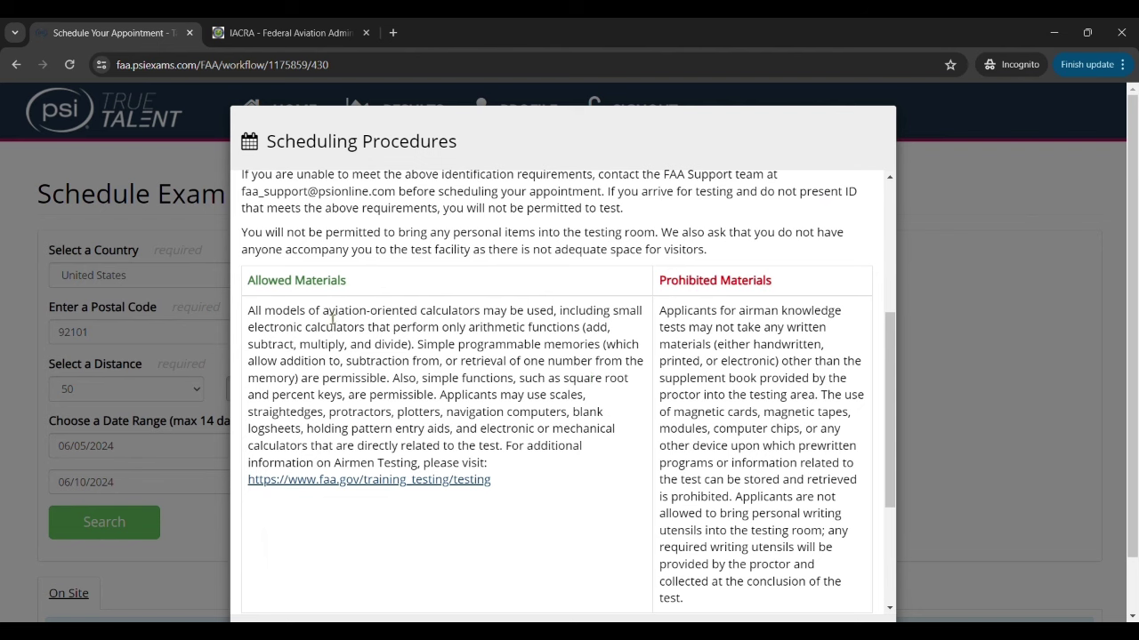
drag(248, 313, 452, 396)
click(452, 397)
scroll(452, 397, down, 3)
drag(242, 420, 859, 514)
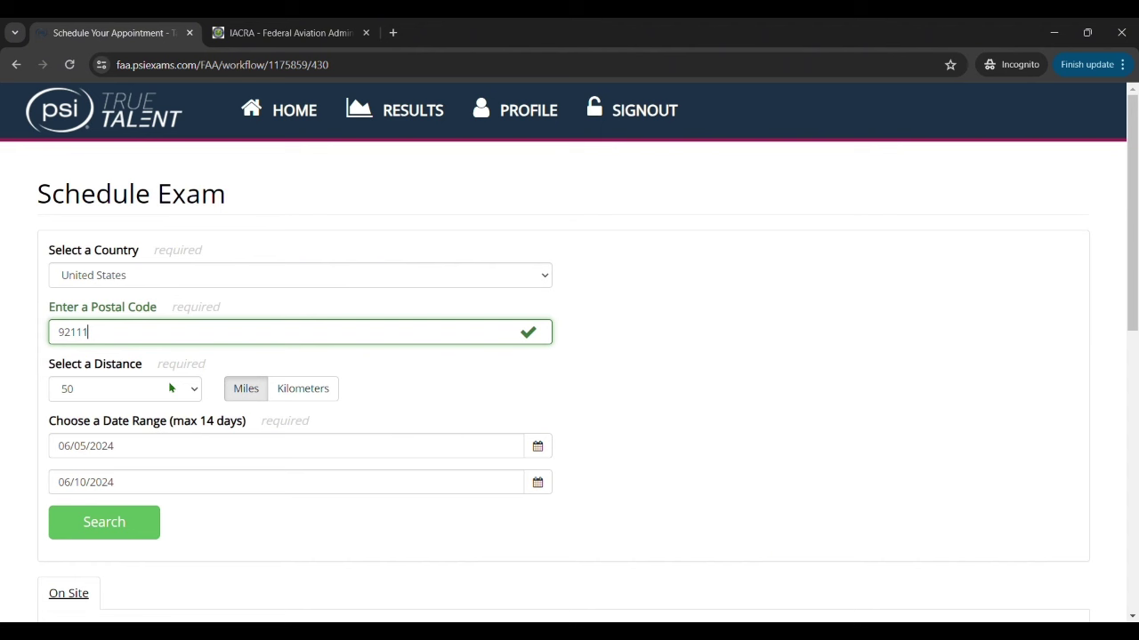
click(493, 388)
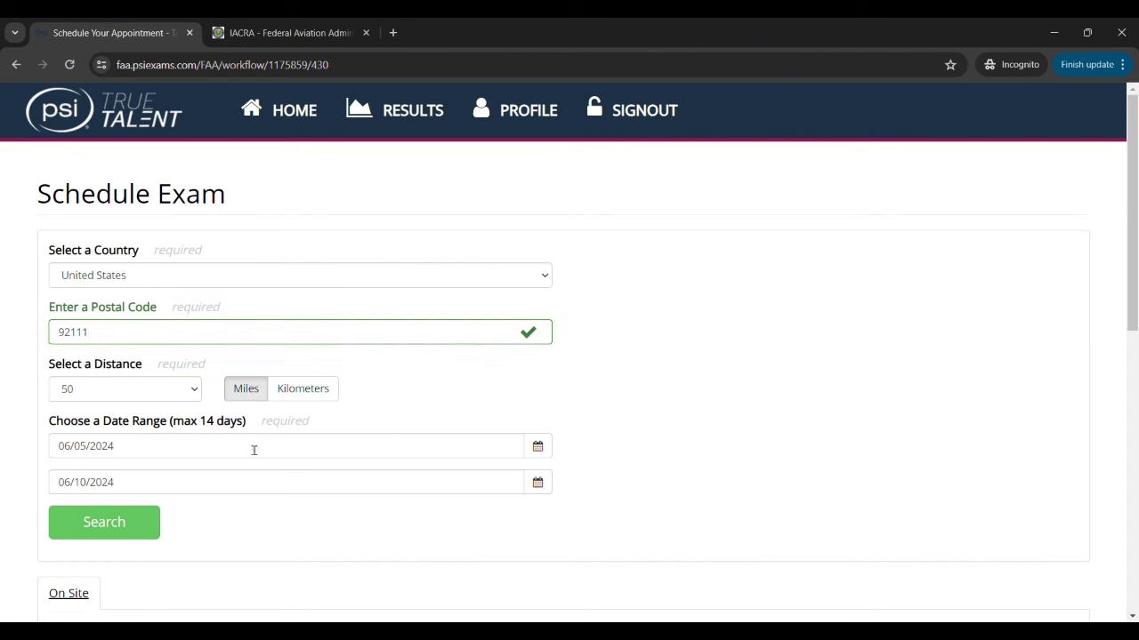
Step: Search near 92111, find PSI San Diego (7 miles, June 8 9:00–11:30 AM), and view its address in Google Maps
click(103, 523)
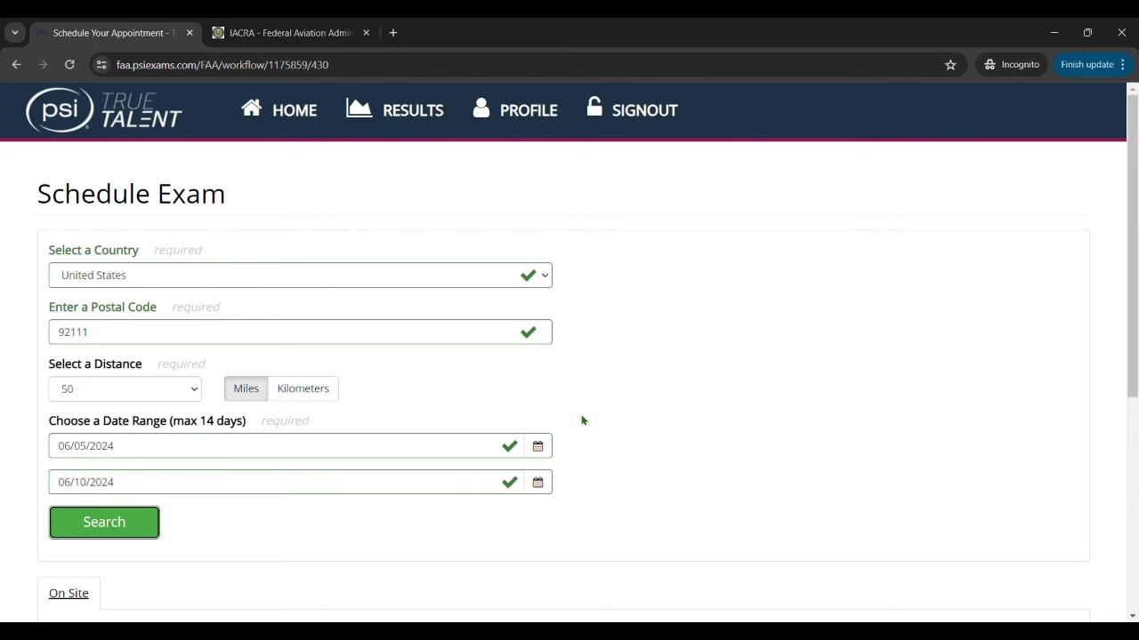
scroll(564, 397, down, 4)
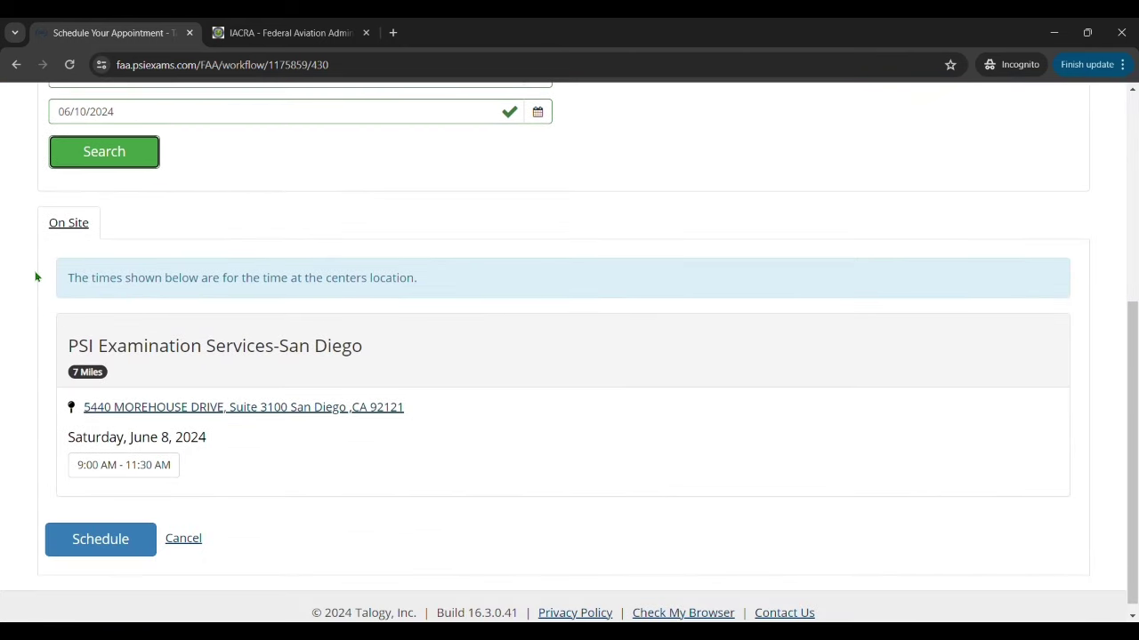
click(311, 409)
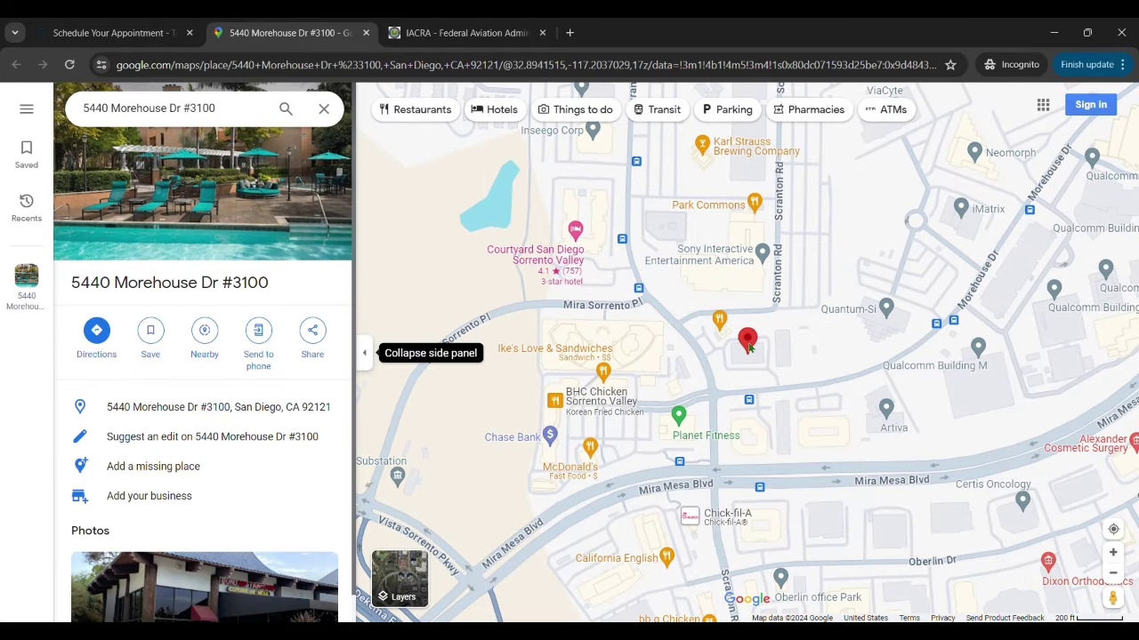
key(ctrl+shift+Tab)
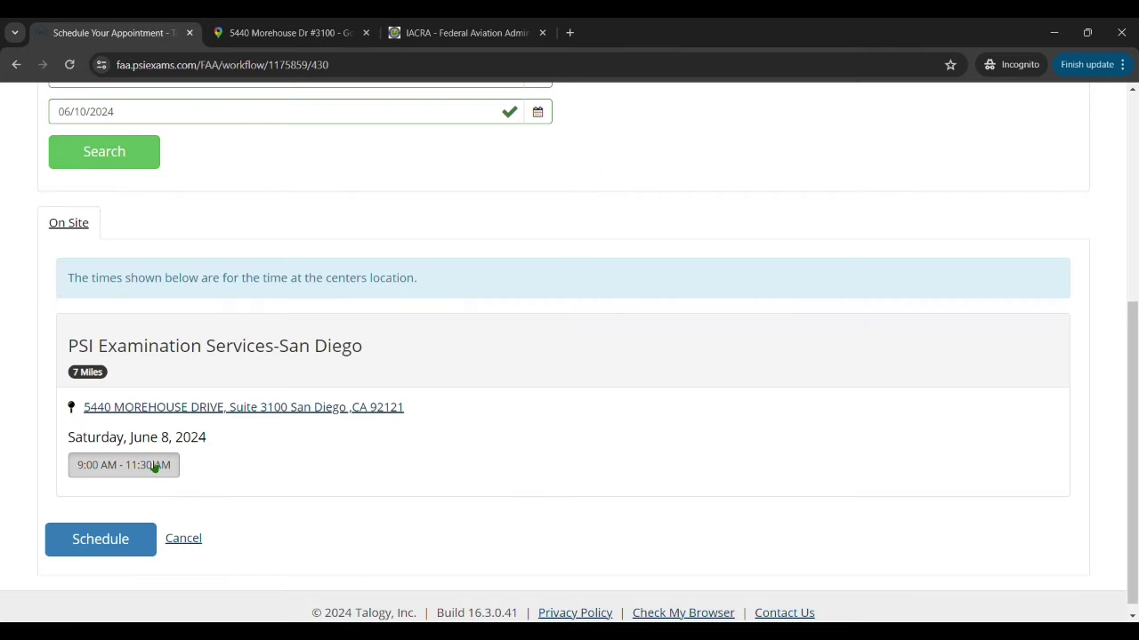
Step: Schedule and confirm the June 8, 9:00–11:30 AM San Diego slot to reach the $175.00 payment page
click(100, 545)
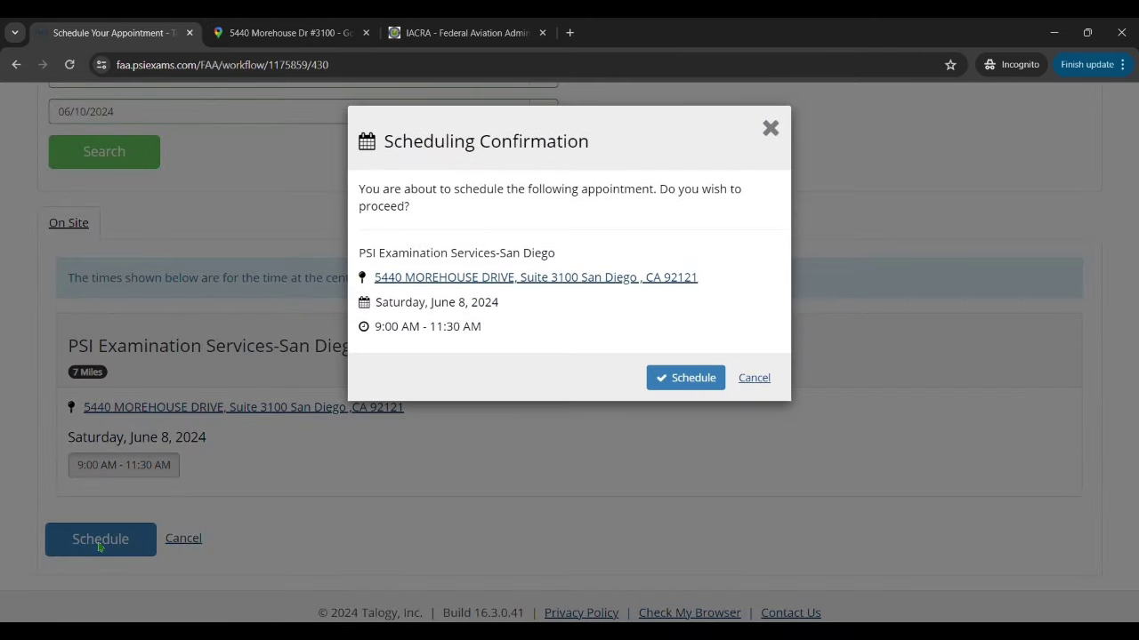
click(689, 380)
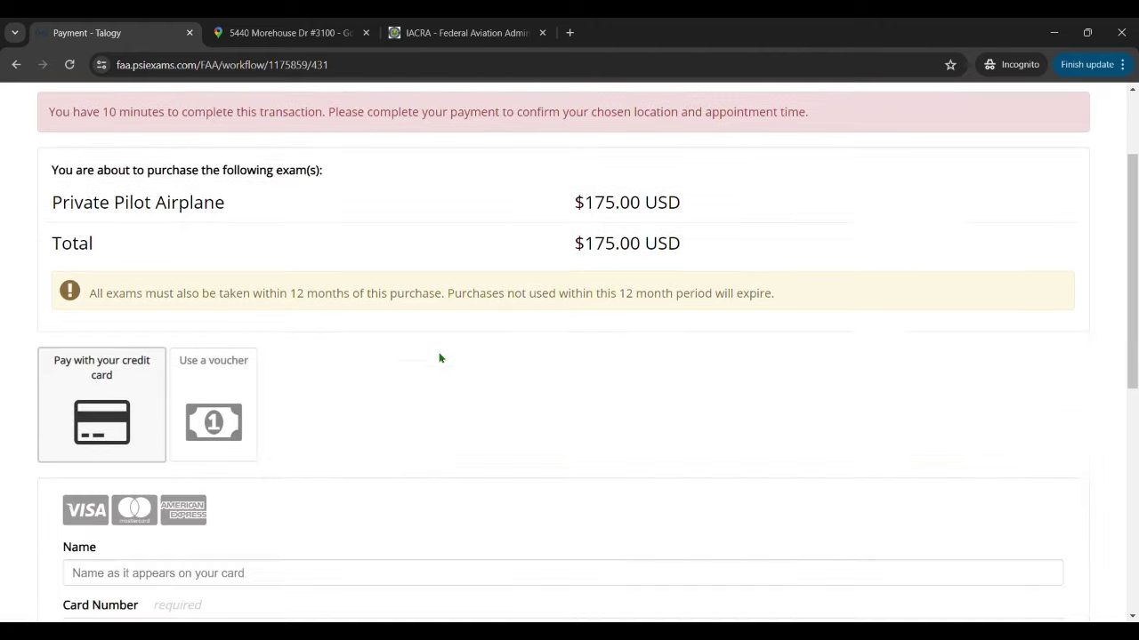
scroll(439, 357, down, 1)
scroll(440, 341, down, 4)
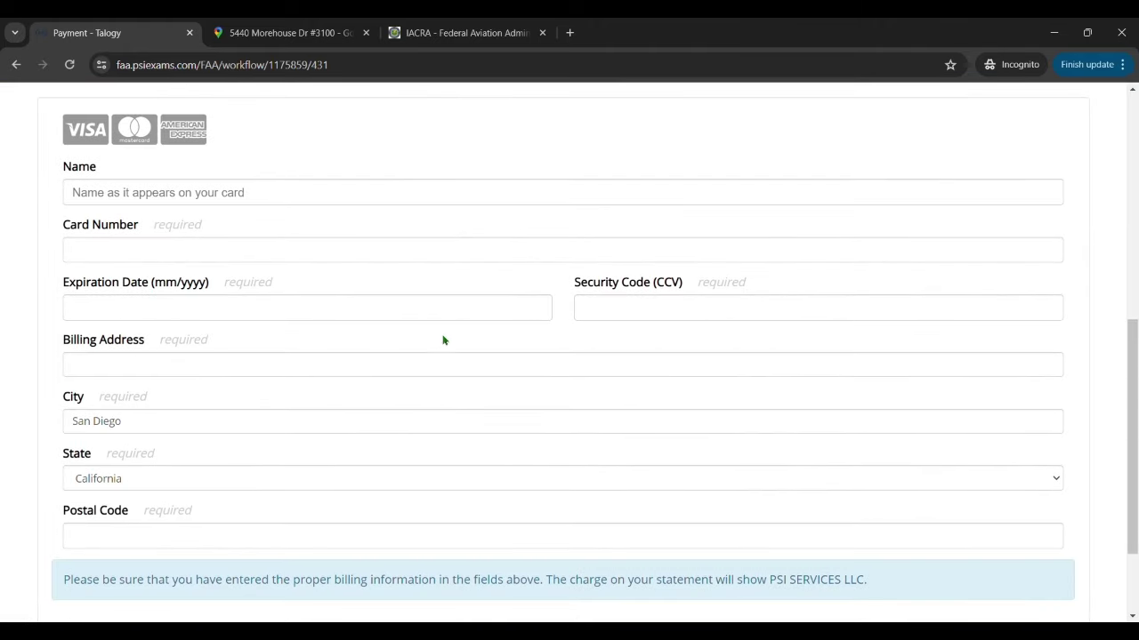
scroll(467, 407, down, 2)
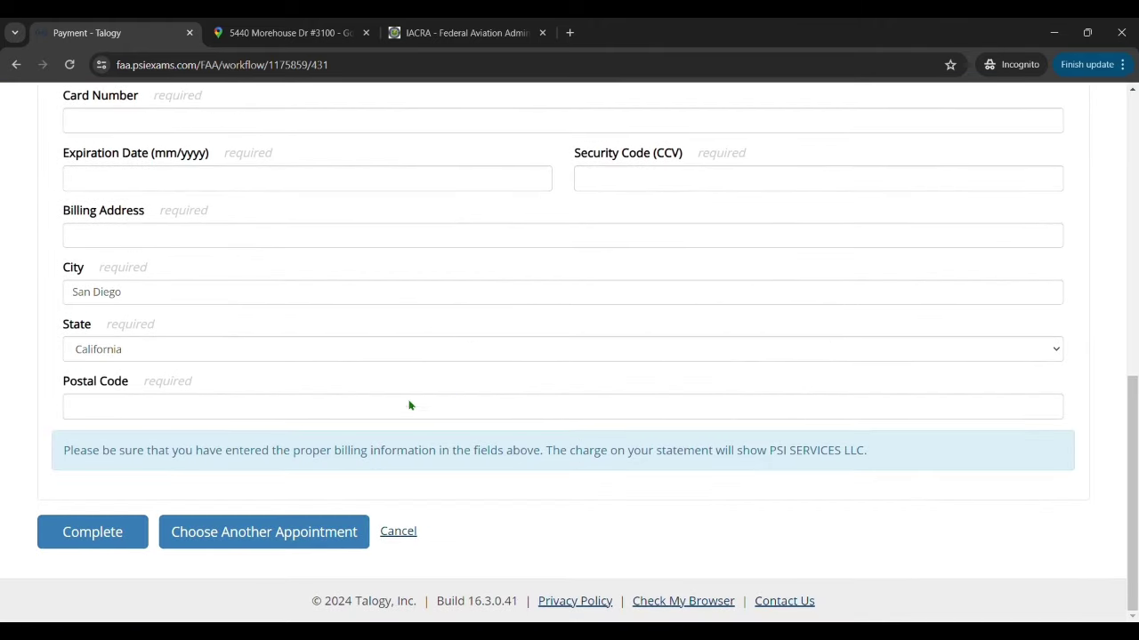